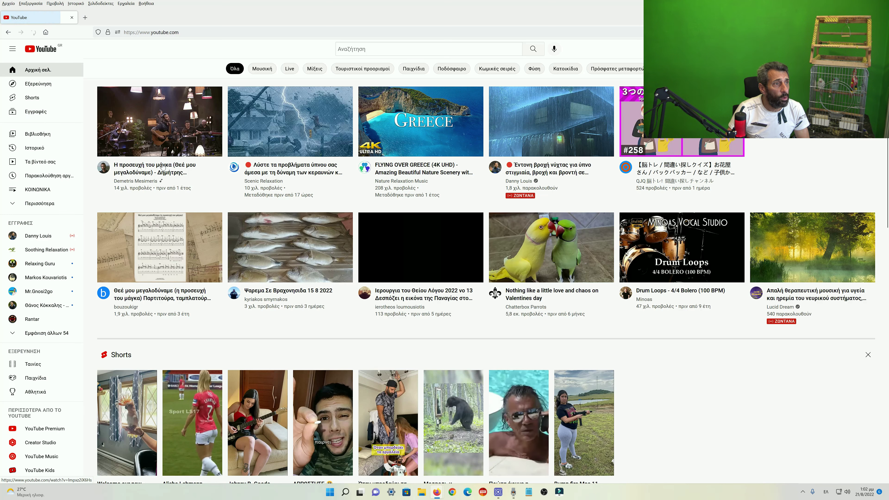
Open the YouTube video "FLYING OVER GREECE (4K UHD)" and play it full screen
left_click(424, 132)
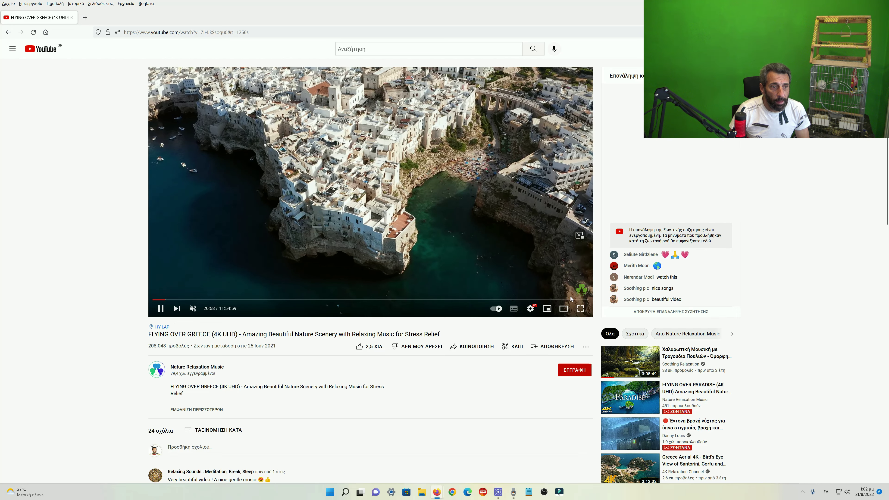
left_click(580, 309)
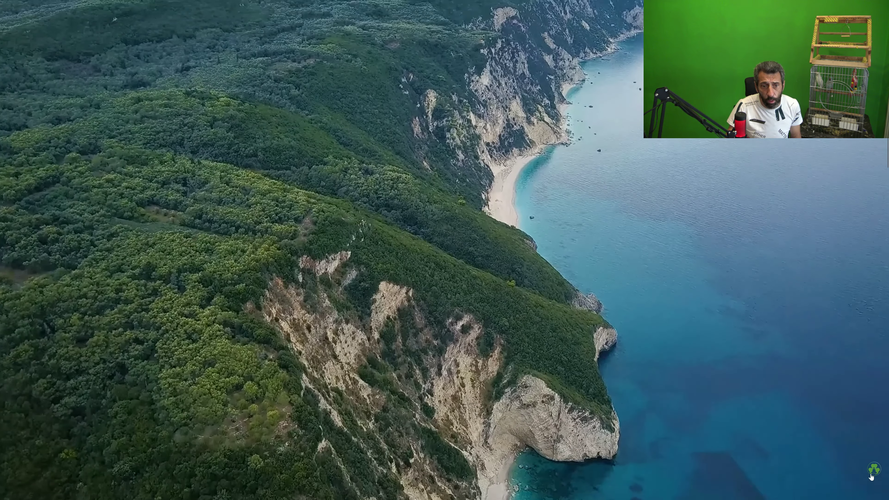
mouse_move(874, 471)
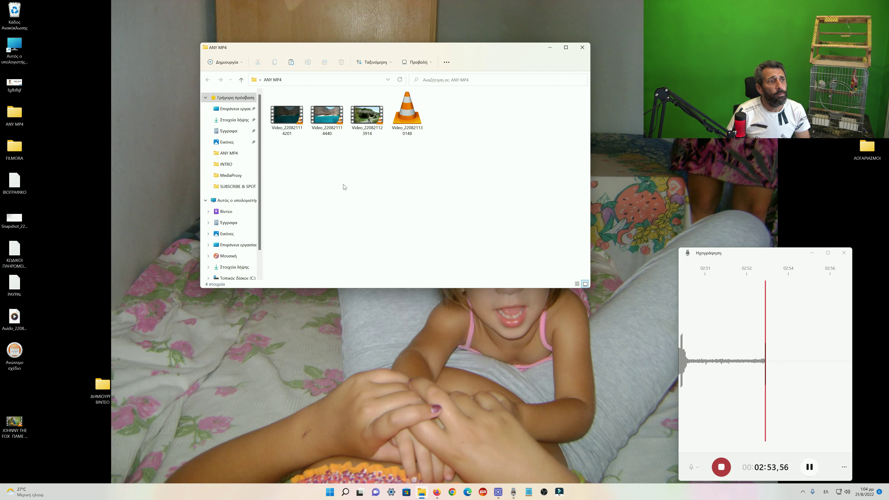
Play the second recorded video of the ANY MP4 folder full screen in VLC, then close the player and the folder
double_click(326, 118)
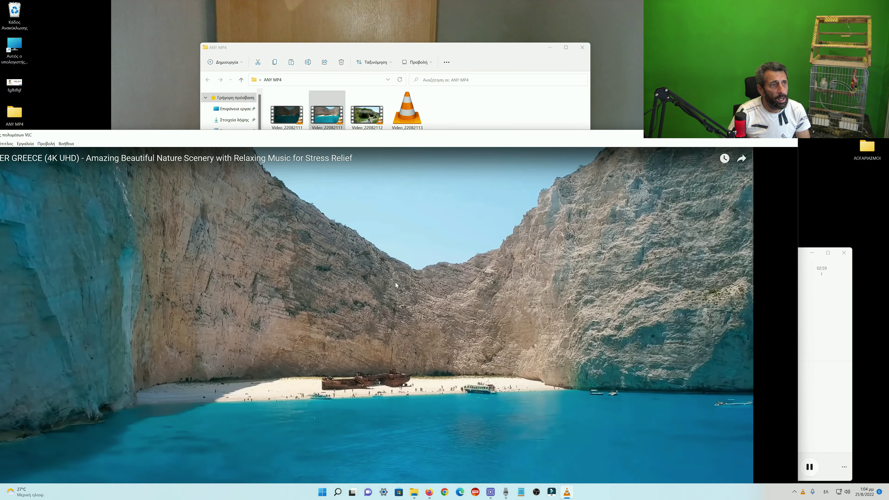
double_click(395, 282)
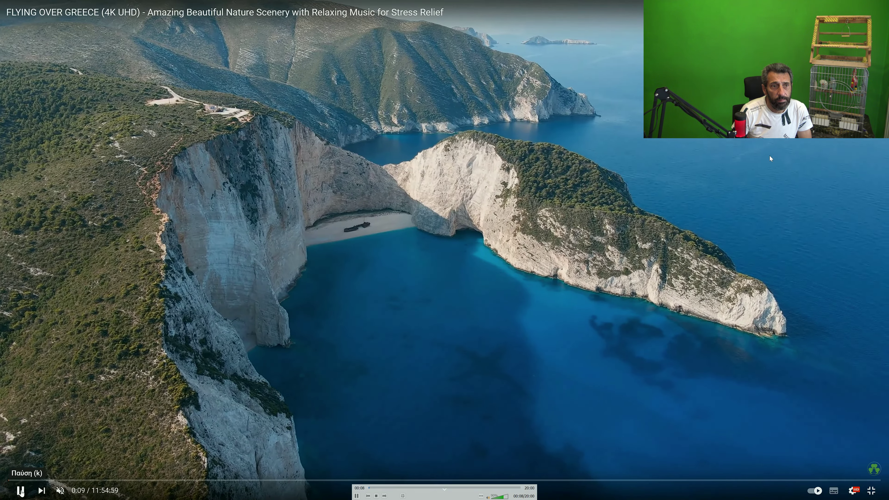
double_click(770, 156)
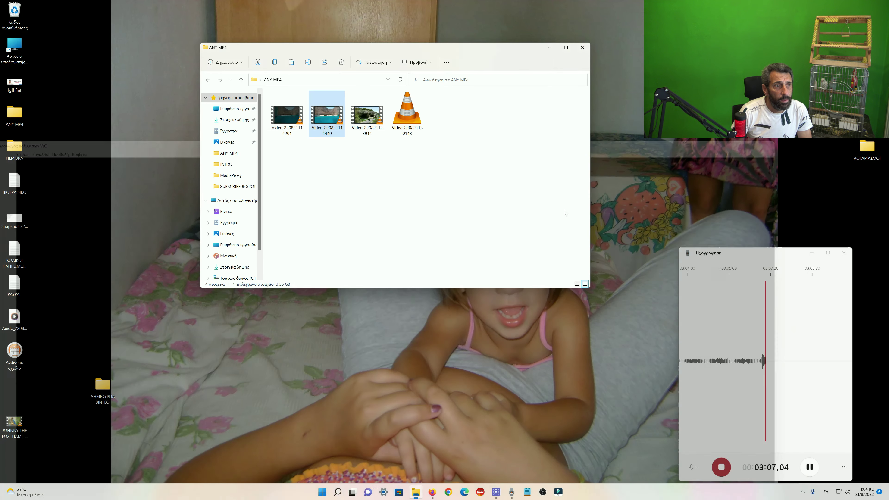
left_click(411, 225)
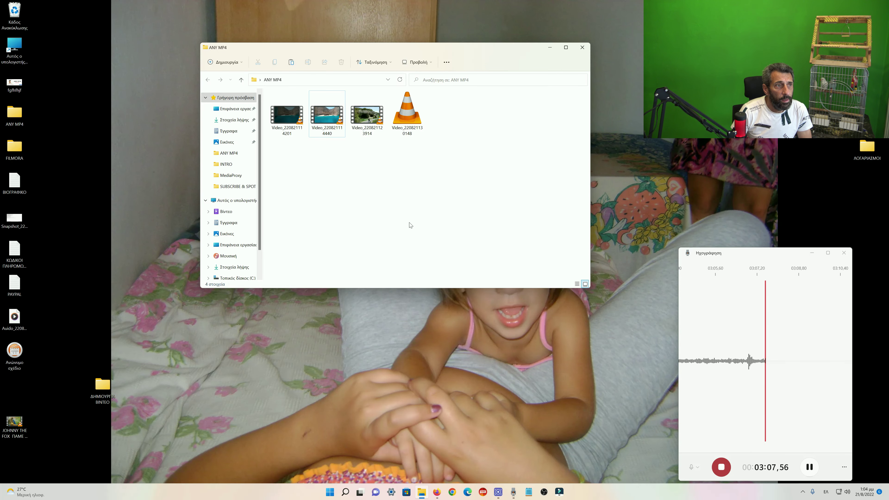
left_click(583, 48)
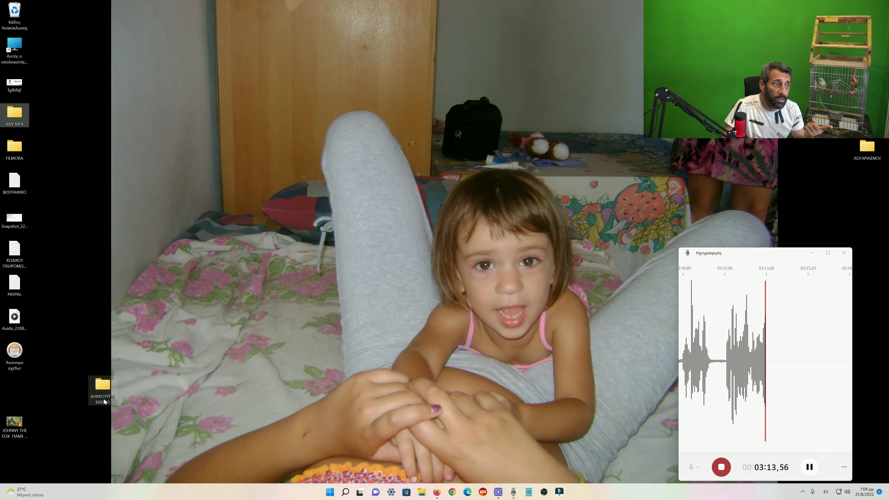
Review the source files in the ΔΗΜΙΟΥΡΓΙΑ ΒΙΝΤΕΟ desktop folder and close it
double_click(102, 385)
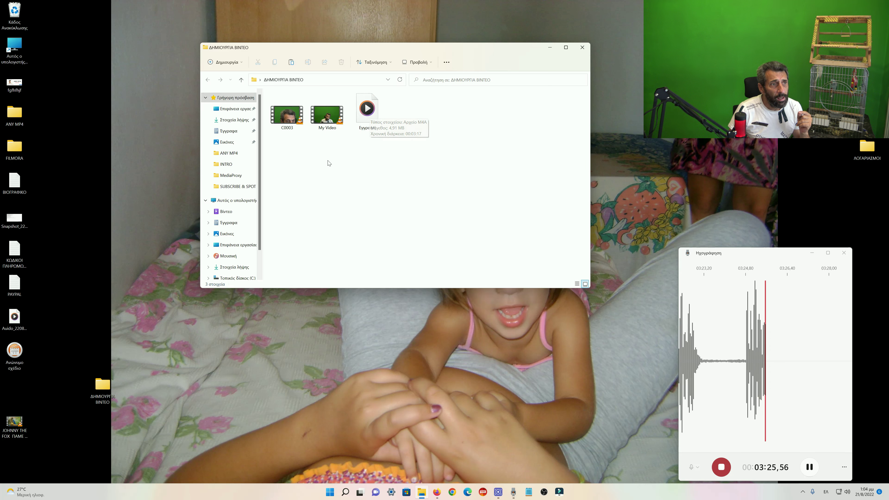
left_click(582, 54)
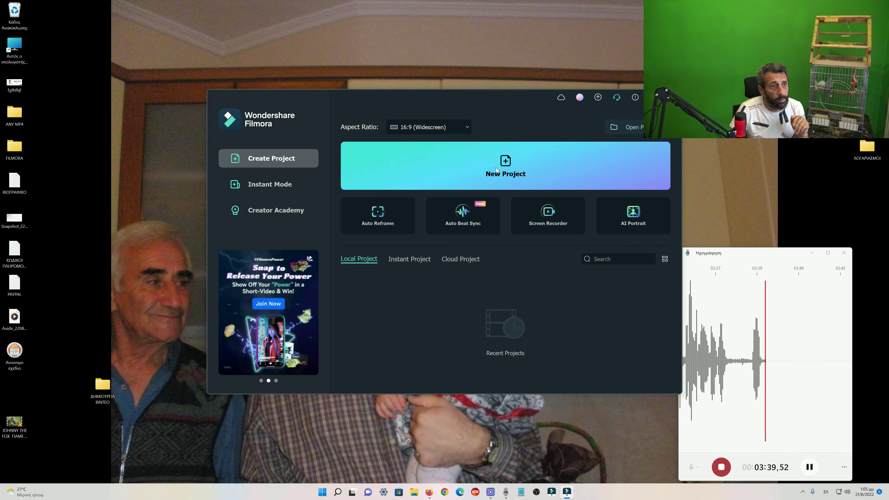
Create a new 16:9 Filmora project and import the My Video clip and the Εγγραφή audio recording from the ΔΗΜΙΟΥΡΓΙΑ ΒΙΝΤΕΟ folder
left_click(511, 171)
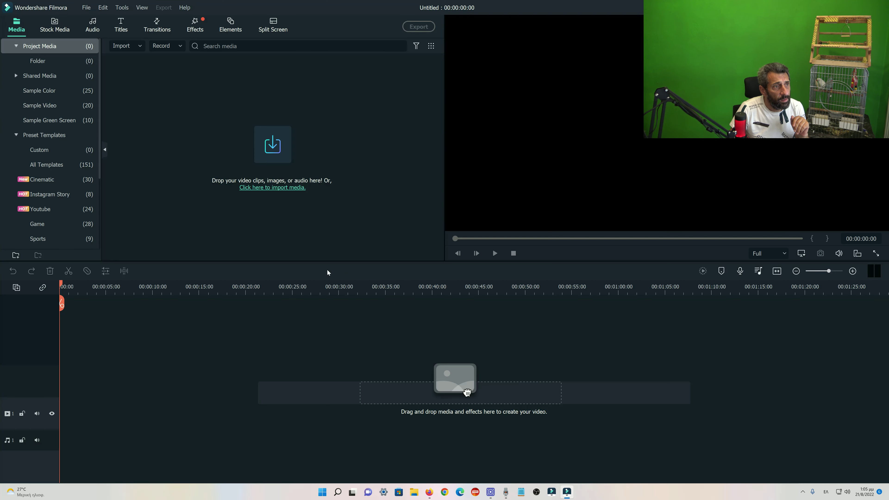
double_click(253, 240)
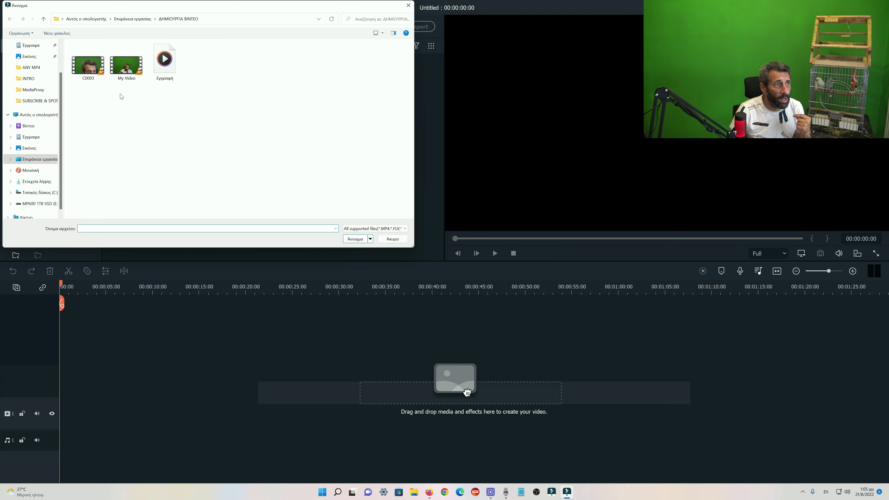
left_click_drag(132, 97, 171, 61)
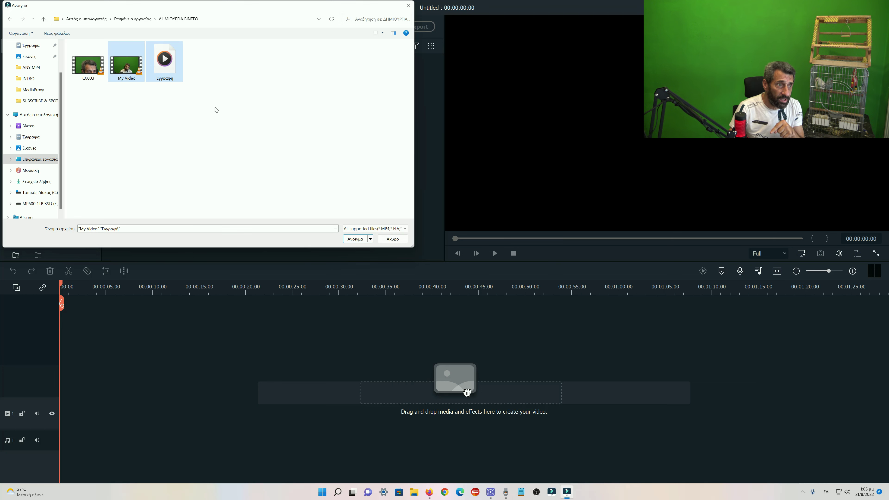
left_click(355, 239)
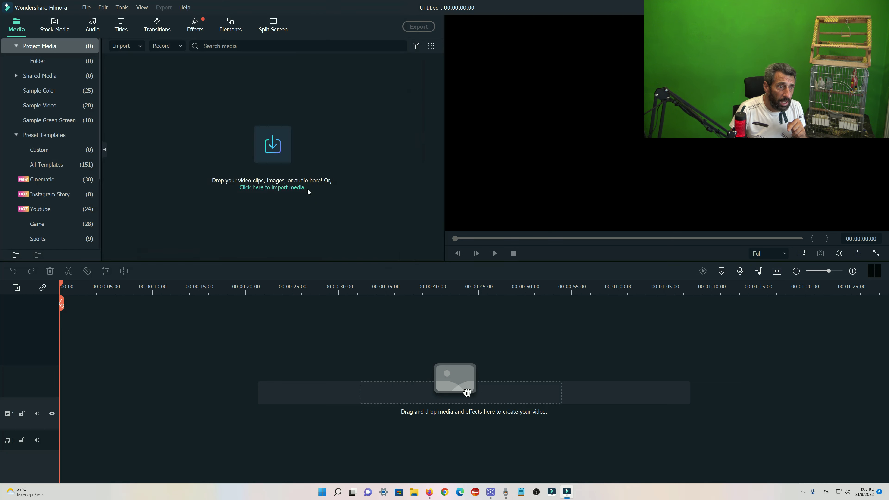
left_click(461, 267)
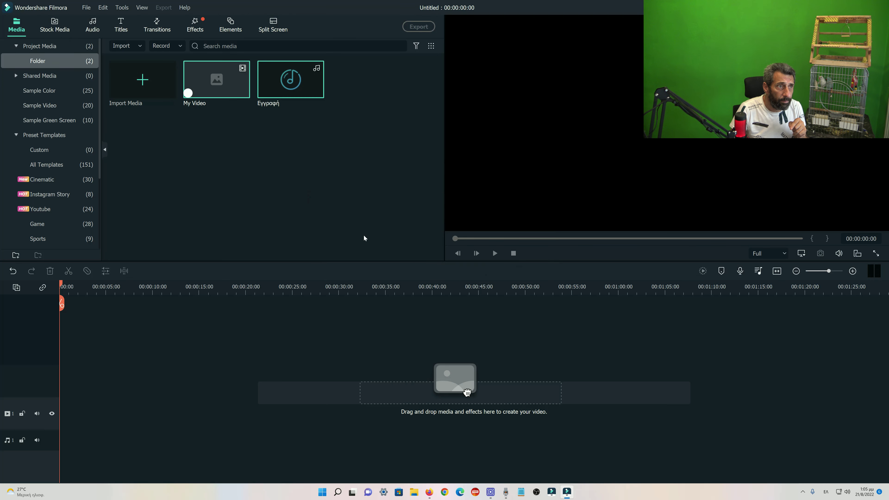
left_click(302, 215)
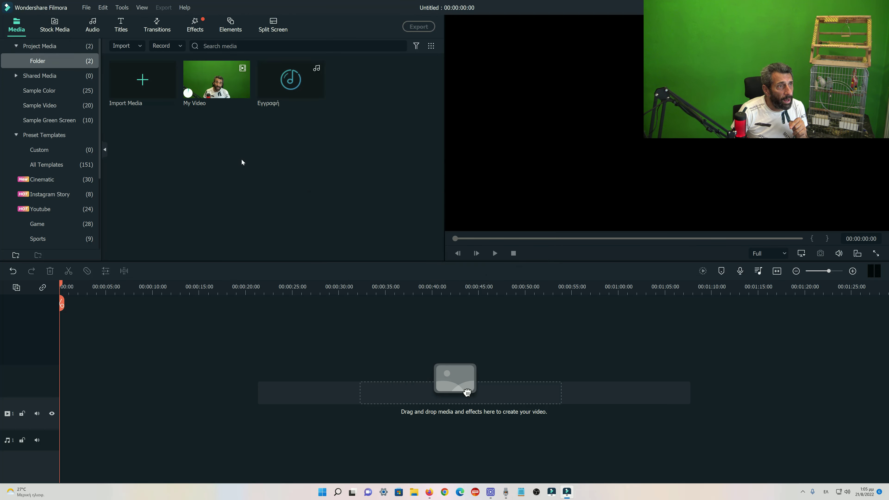
Place My Video at the start of video track 2, matching the project settings to the media at 3840 x 2160 23.97fps
left_click_drag(217, 305, 195, 366)
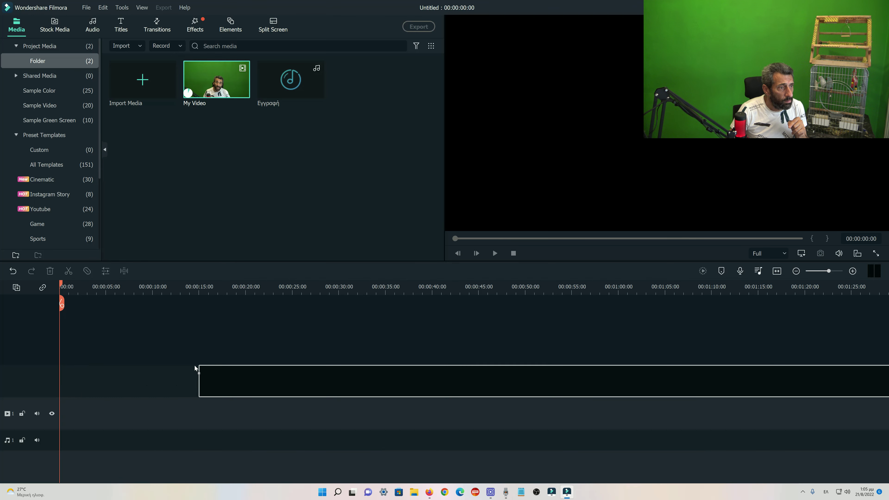
left_click_drag(65, 380, 62, 381)
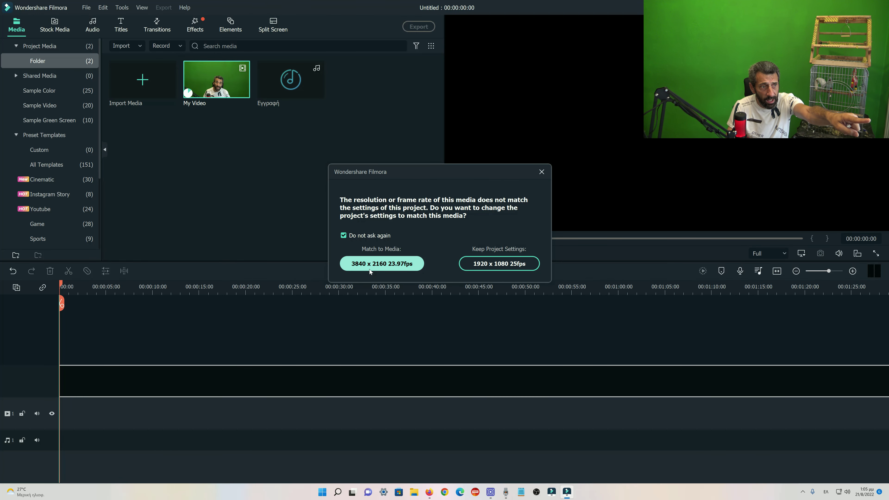
left_click(392, 267)
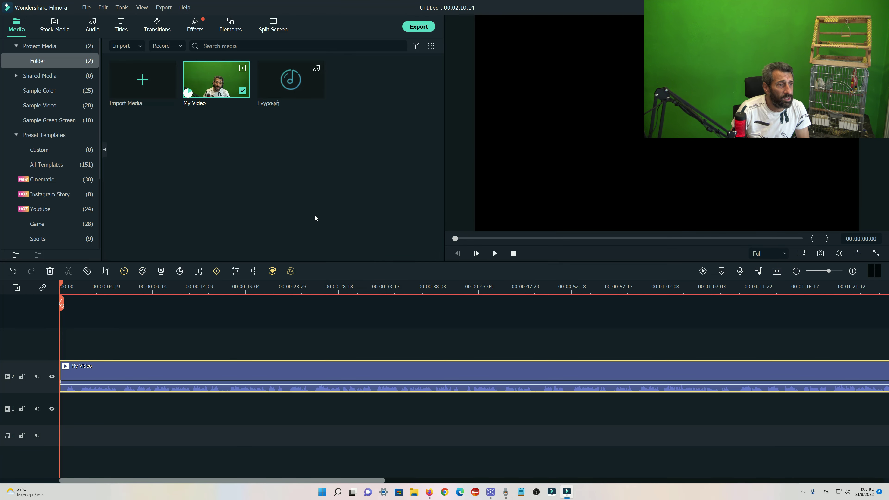
left_click(216, 378)
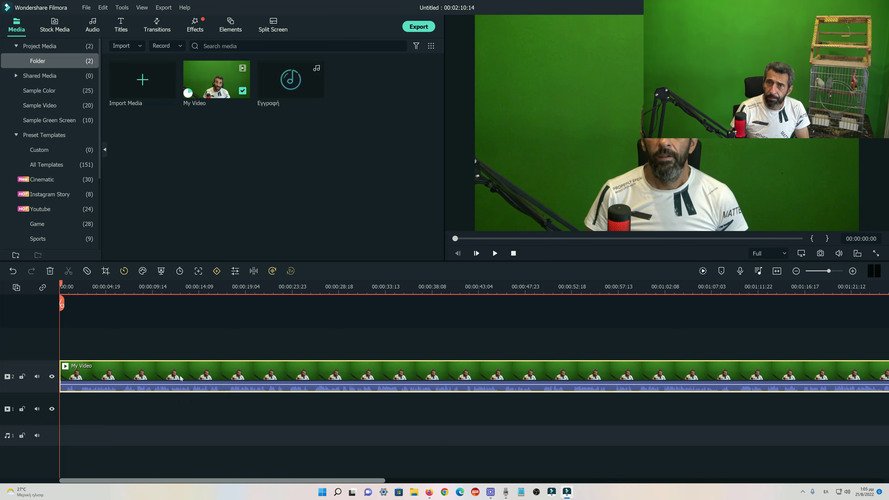
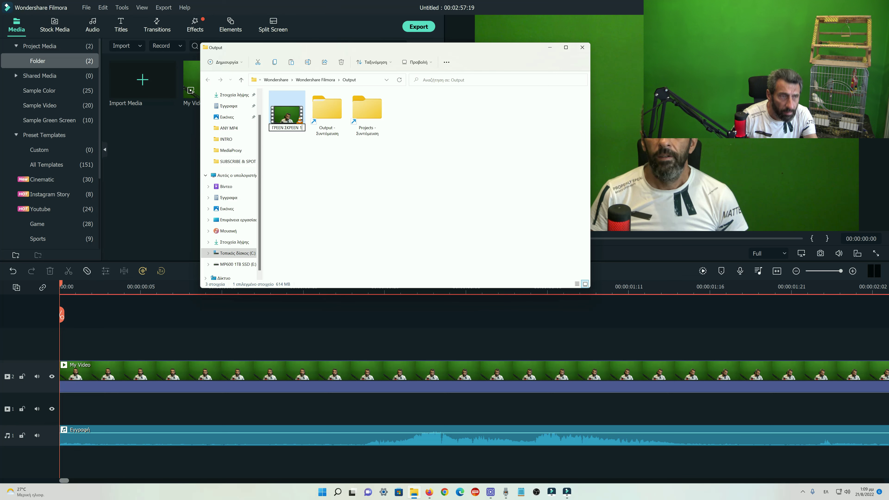
Finish renaming the exported video as ΓΡΕΕΝ ΣΚΡΕΕΝ 1 and cut the file from the Output folder
left_click(350, 240)
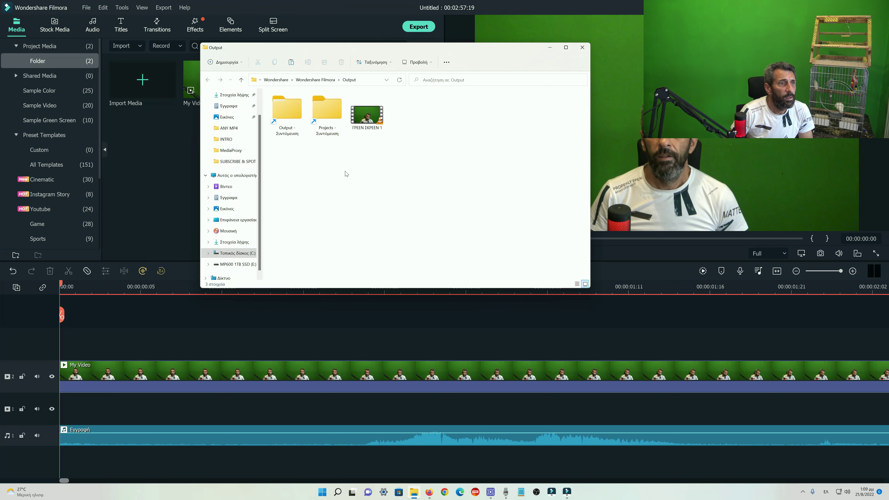
right_click(367, 118)
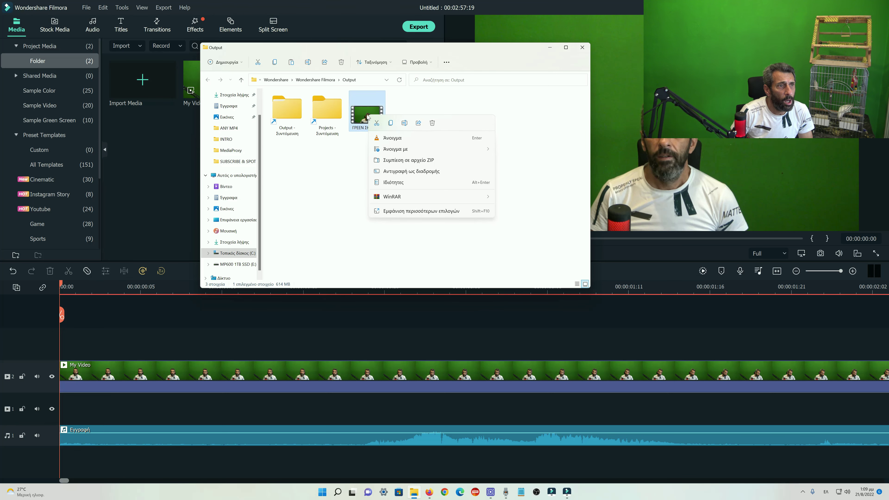
left_click(418, 212)
left_click(437, 345)
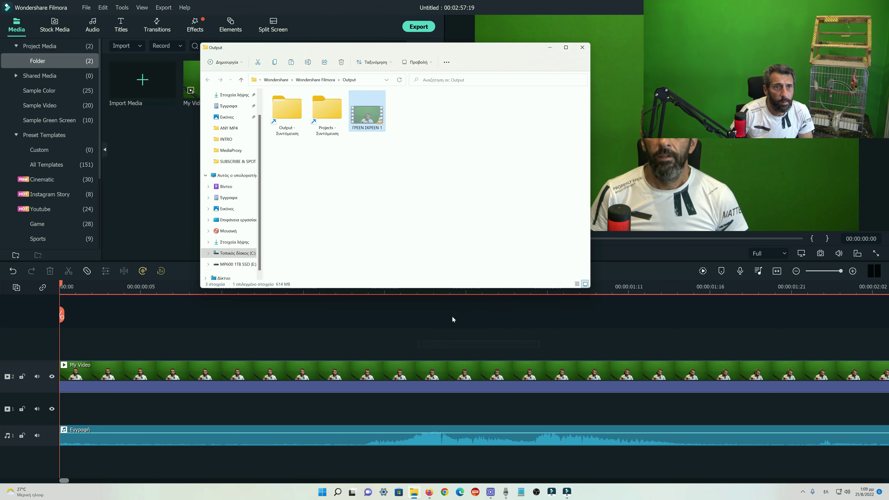
Close the project without saving it, exit Filmora and close the Output folder
key("alt+F4")
key("alt+F4")
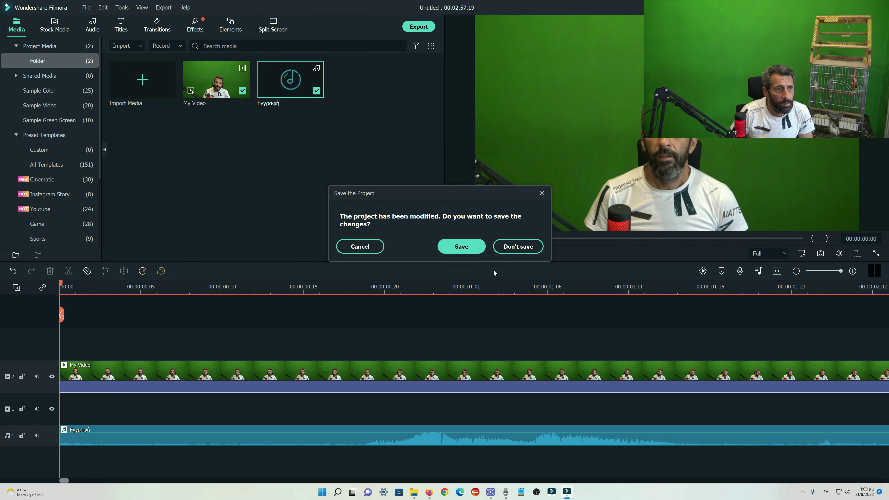
left_click(518, 246)
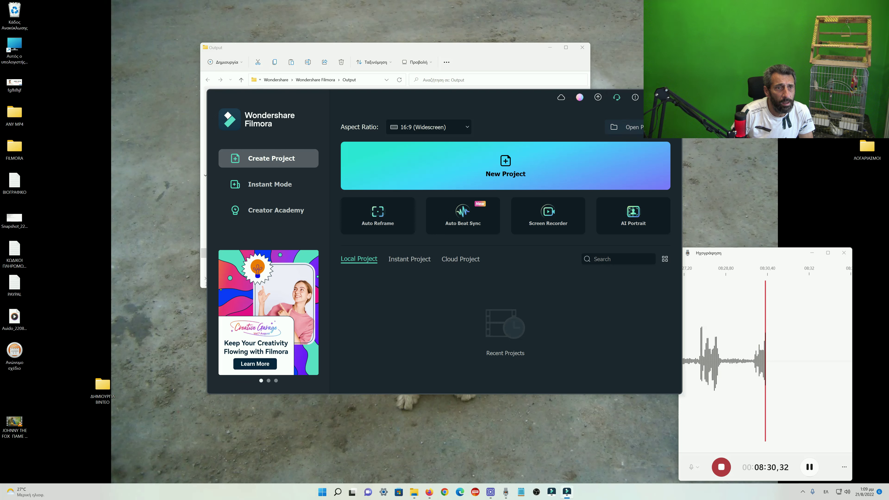
key("alt+F4")
left_click(582, 47)
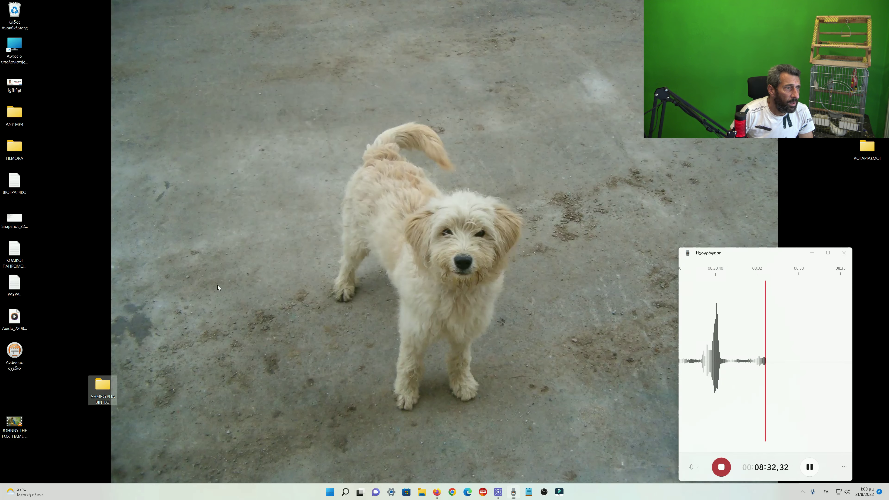
Paste the ΓΡΕΕΝ ΣΚΡΕΕΝ 1 video into the ΔΗΜΙΟΥΡΓΙΑ ΒΙΝΤΕΟ desktop folder
double_click(102, 386)
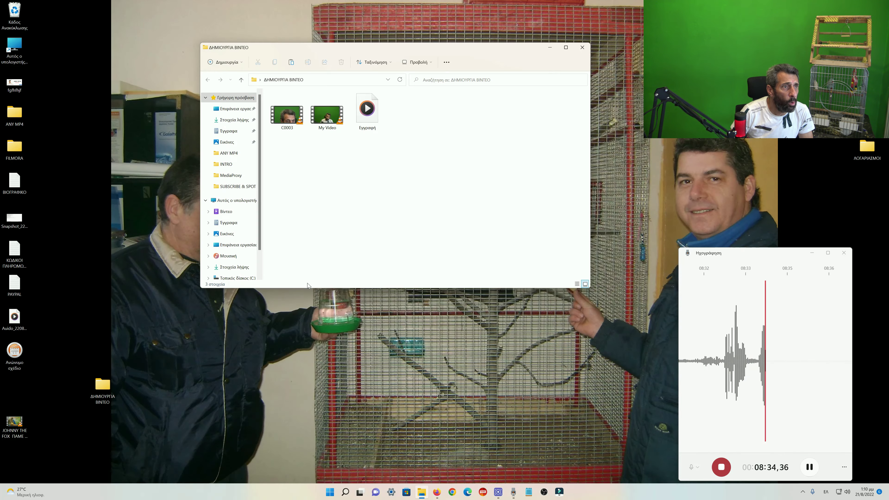
right_click(353, 215)
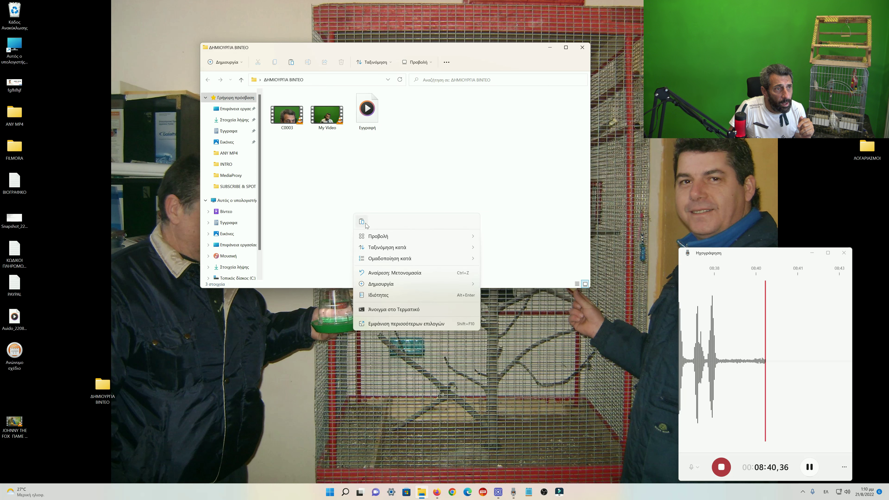
left_click(364, 222)
left_click(352, 220)
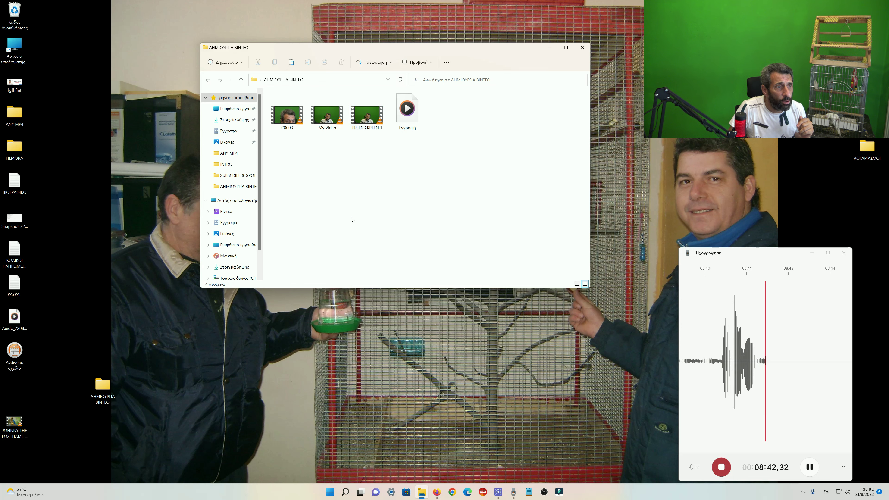
Delete the C0003 and My Video clips from the ΔΗΜΙΟΥΡΓΙΑ ΒΙΝΤΕΟ folder
left_click_drag(284, 145, 328, 117)
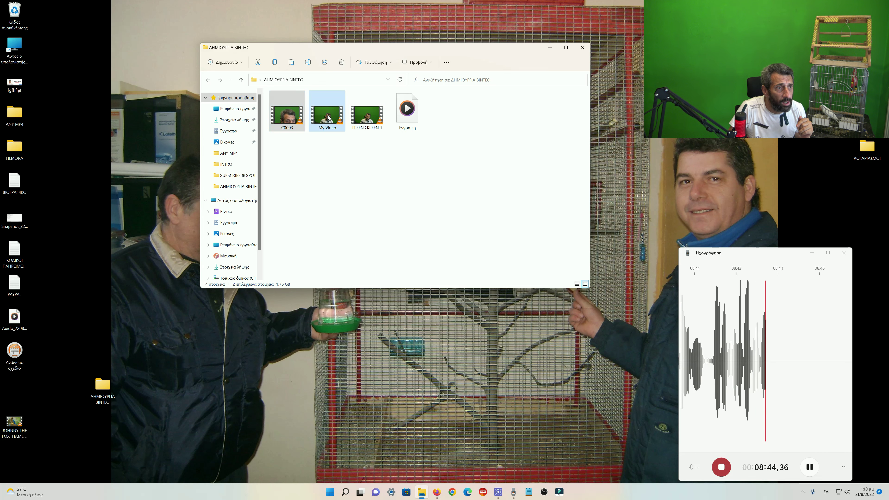
right_click(328, 119)
left_click(383, 204)
key("Delete")
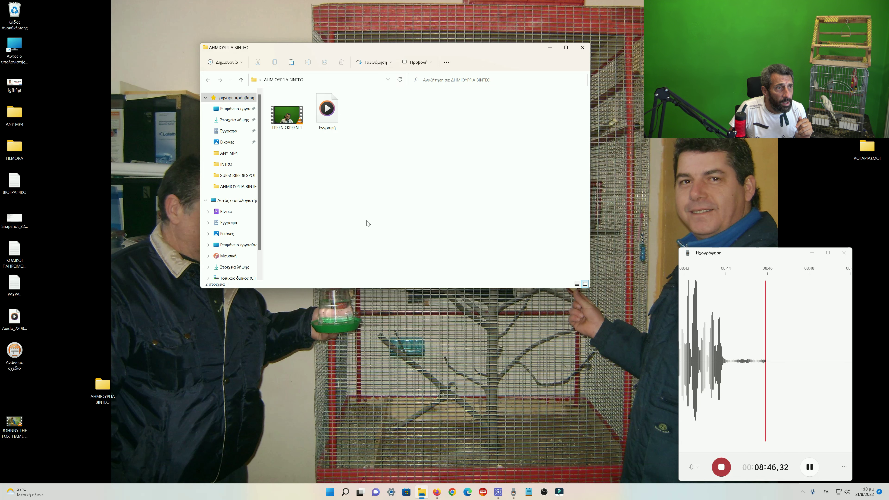
Delete the Εγγραφή audio recording from the ΔΗΜΙΟΥΡΓΙΑ ΒΙΝΤΕΟ folder and close the folder
left_click(327, 109)
right_click(326, 111)
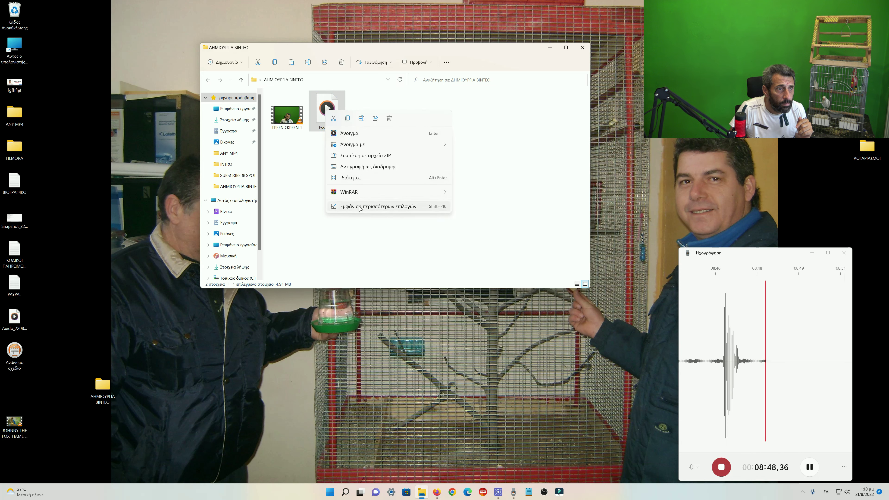
left_click(389, 118)
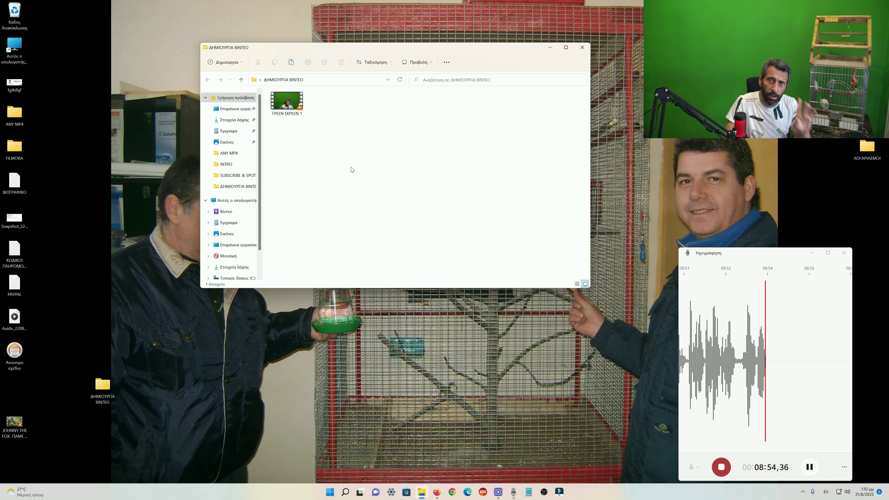
left_click(583, 48)
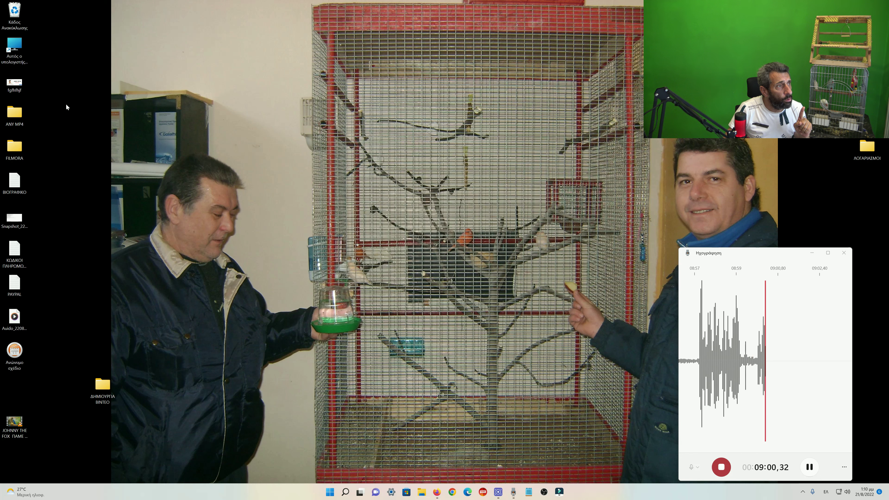
Look through the videos in the ANY MP4 desktop folder and close the folder
double_click(17, 118)
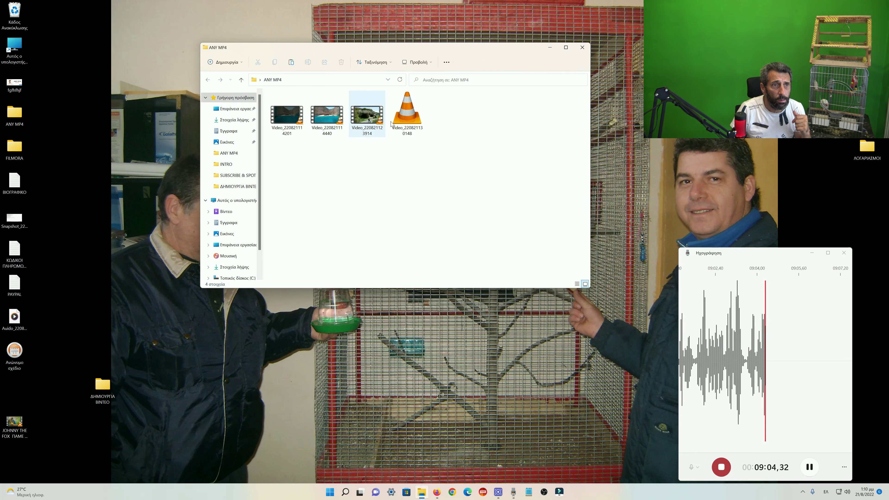
key("alt+F4")
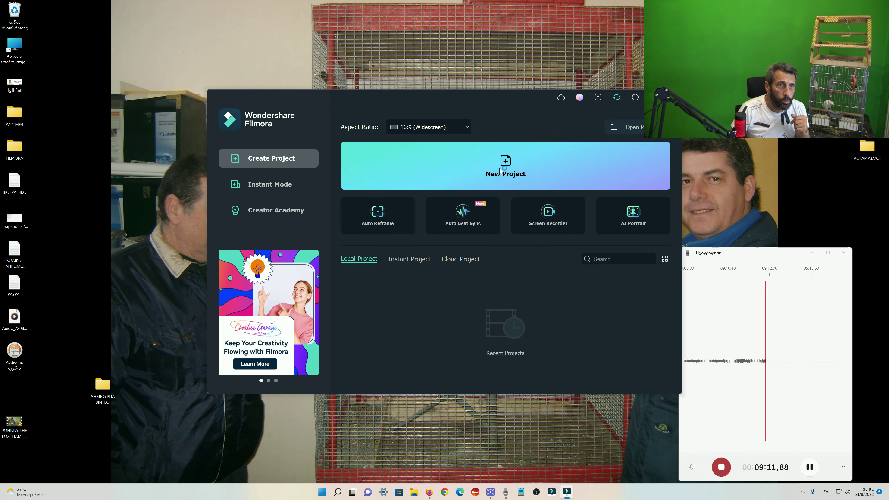
Create a new project in Filmora and import the ΓΡΕΕΝ ΣΚΡΕΕΝ 1 video from the ΔΗΜΙΟΥΡΓΙΑ ΒΙΝΤΕΟ folder
left_click(500, 171)
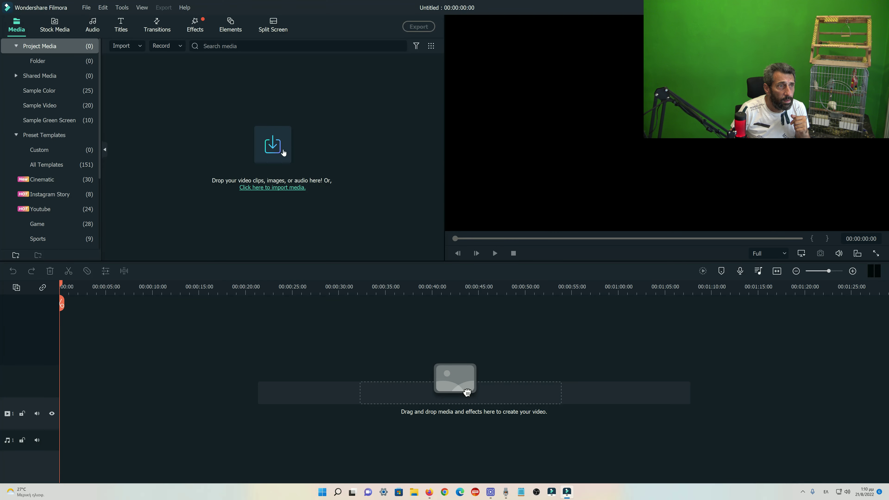
left_click(360, 217)
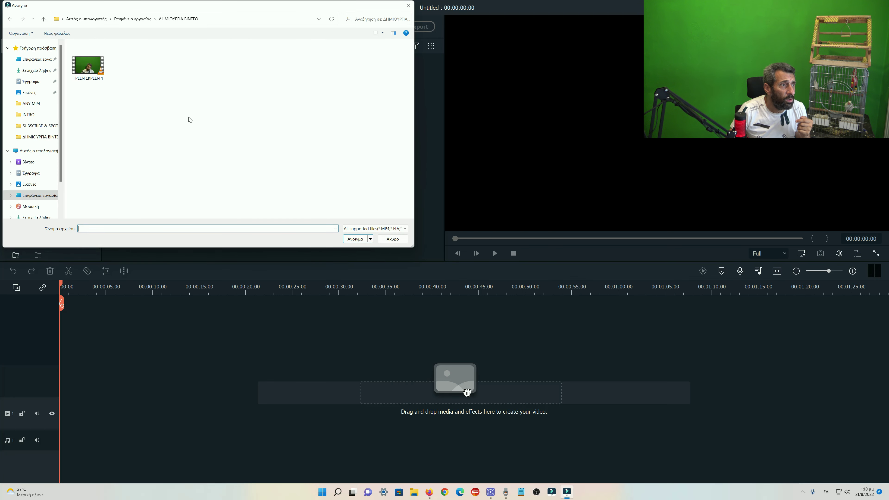
double_click(92, 70)
left_click(462, 268)
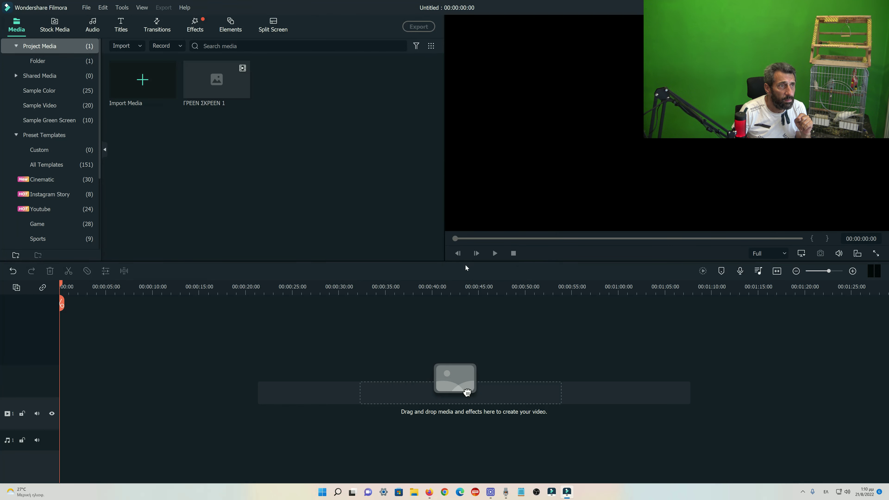
left_click(139, 82)
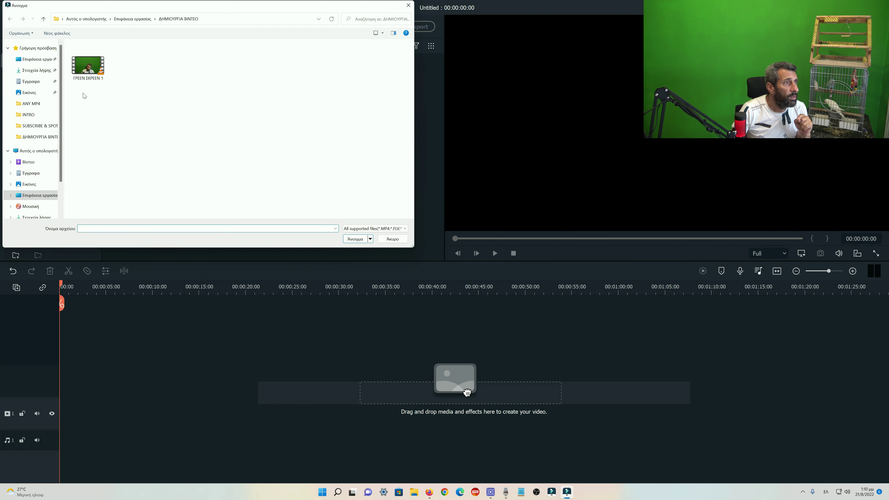
left_click(36, 104)
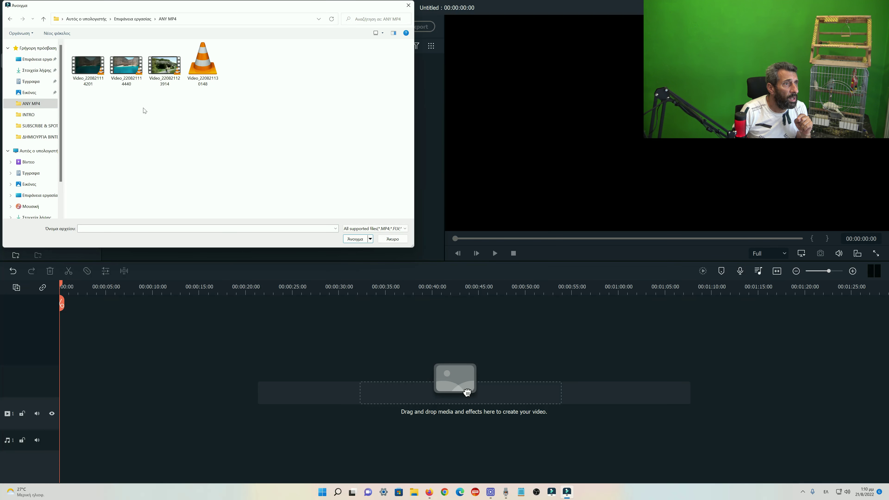
double_click(126, 66)
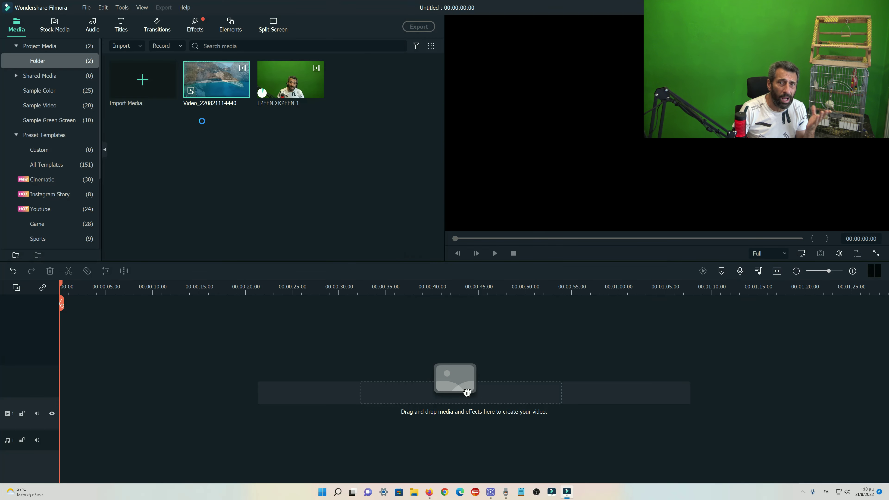
double_click(232, 145)
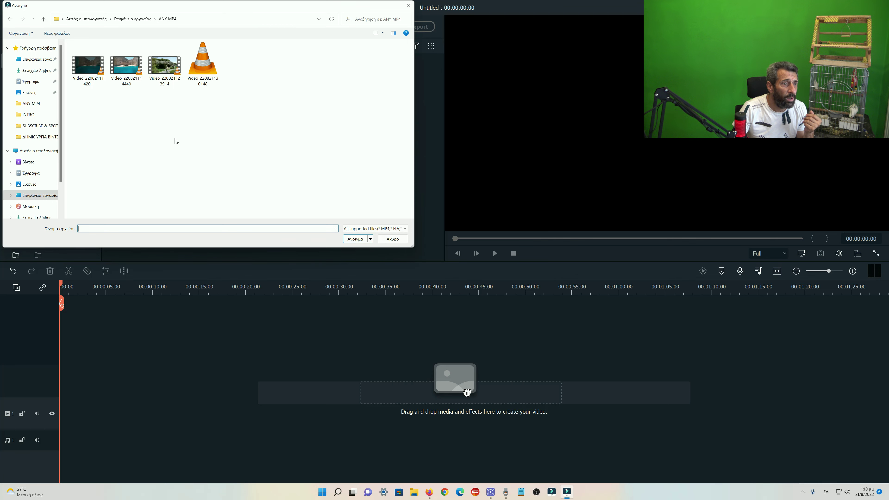
double_click(126, 72)
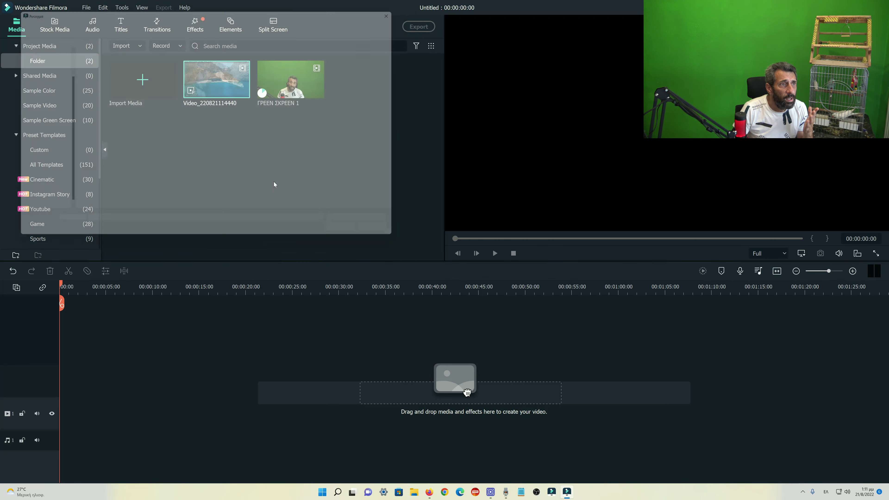
double_click(277, 183)
left_click(408, 5)
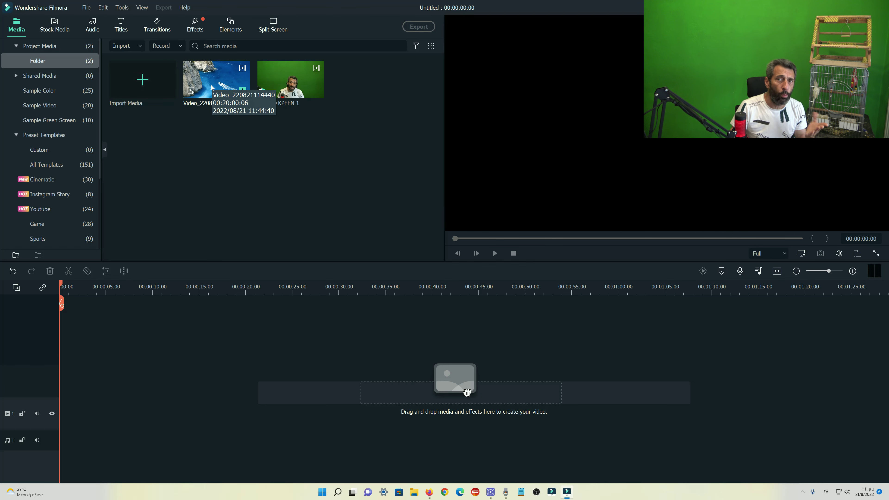
left_click_drag(211, 87, 212, 101)
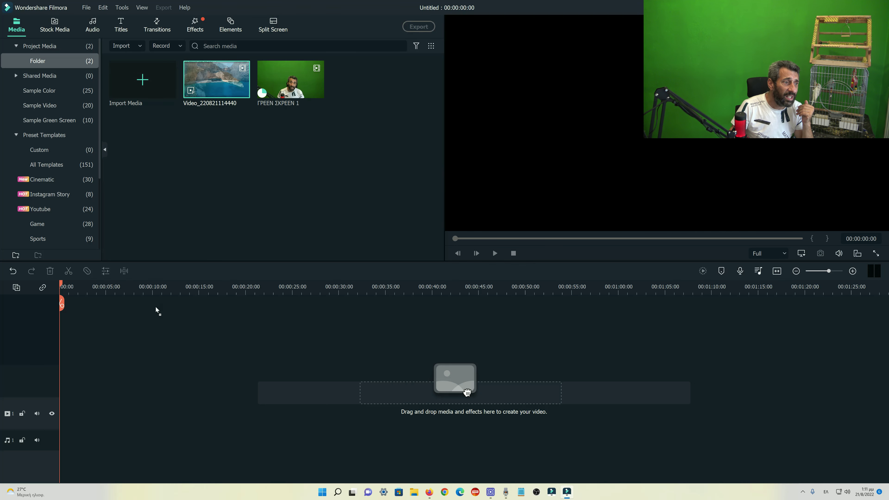
left_click_drag(155, 307, 65, 415)
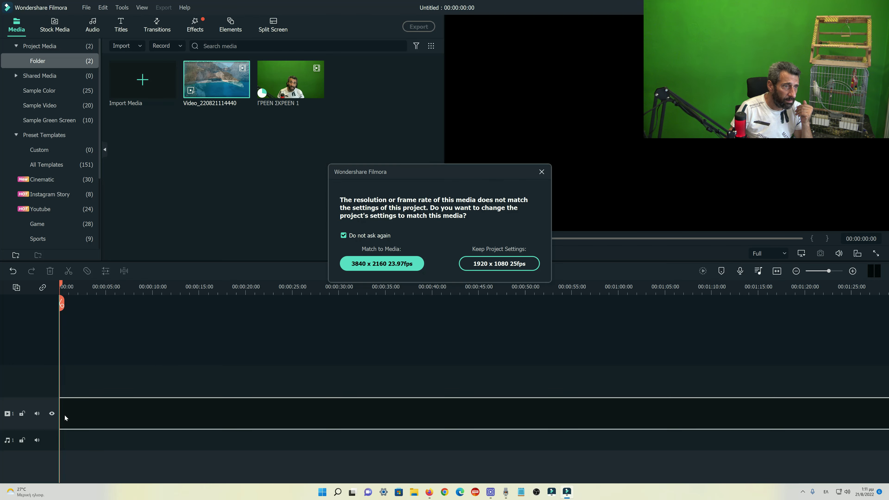
left_click(393, 266)
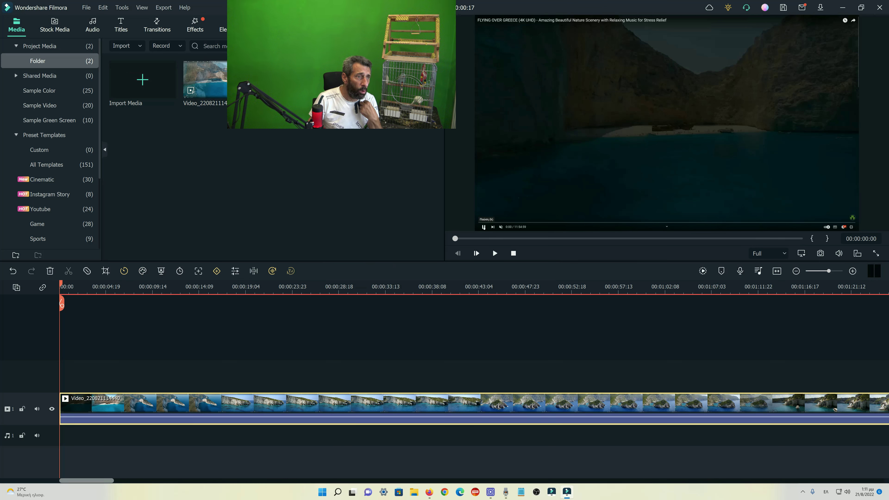
Place the ΓΡΕΕΝ ΣΚΡΕΕΝ 1 clip at the start of the track above the background video and preview its opening seconds
left_click_drag(274, 258, 205, 364)
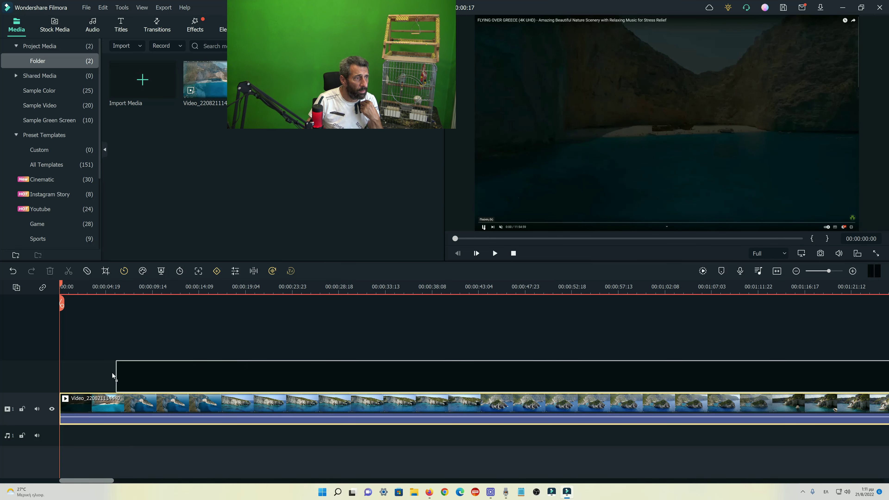
left_click_drag(66, 376, 67, 375)
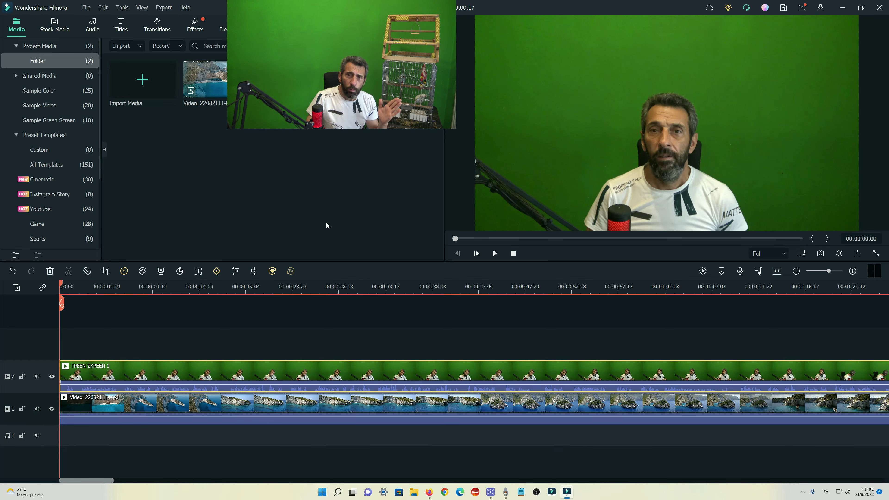
left_click(494, 253)
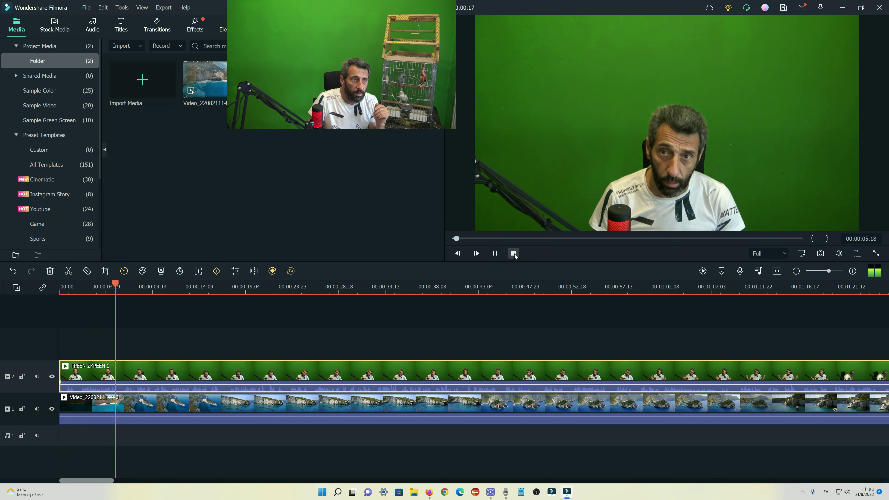
key("ctrl+slash")
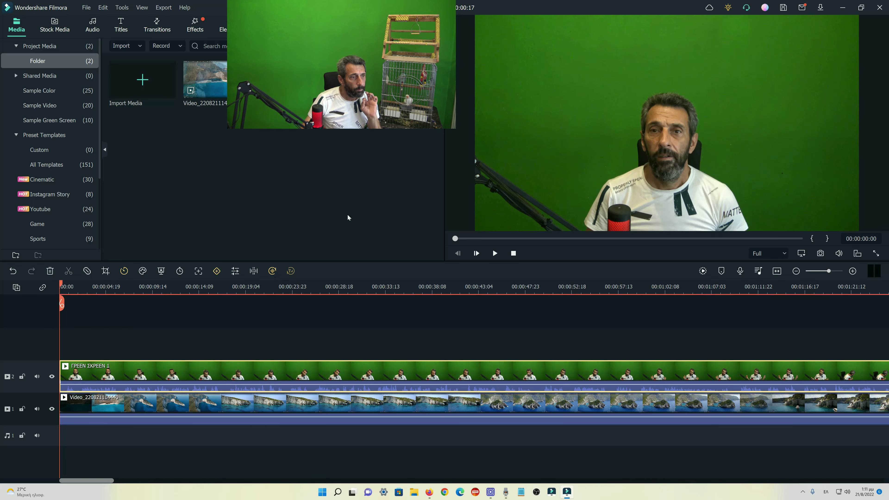
Apply Chroma Key to the ΓΡΕΕΝ ΣΚΡΕΕΝ 1 clip with offset 100 and tolerance 51
right_click(328, 376)
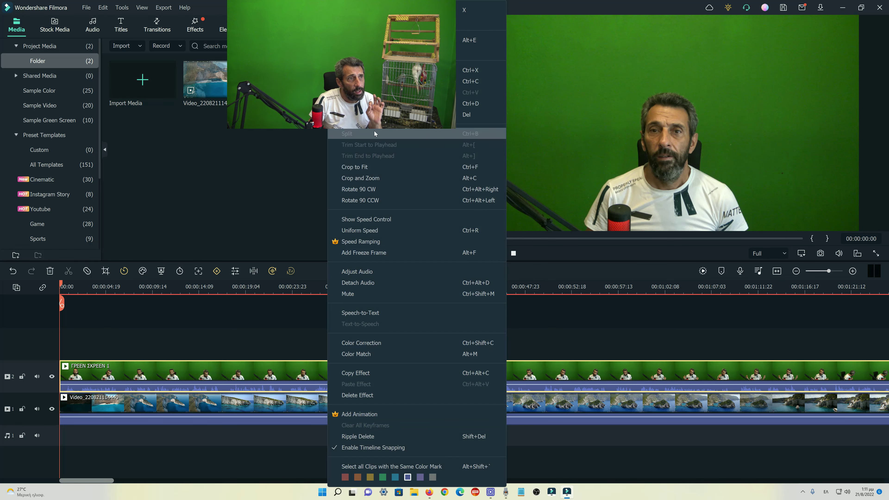
left_click(367, 39)
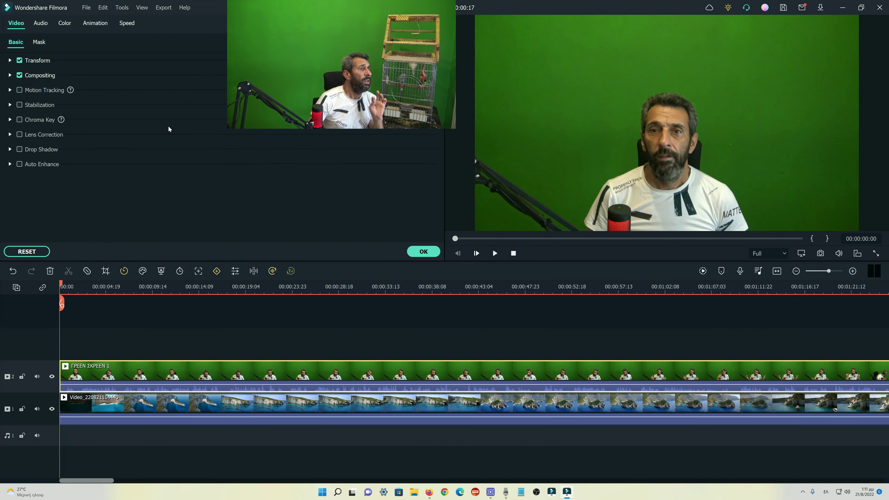
left_click(20, 120)
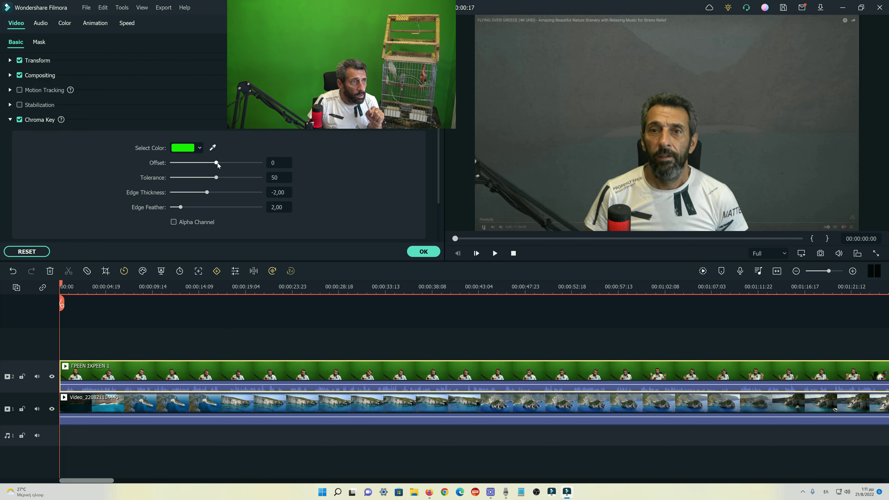
left_click_drag(217, 164, 270, 162)
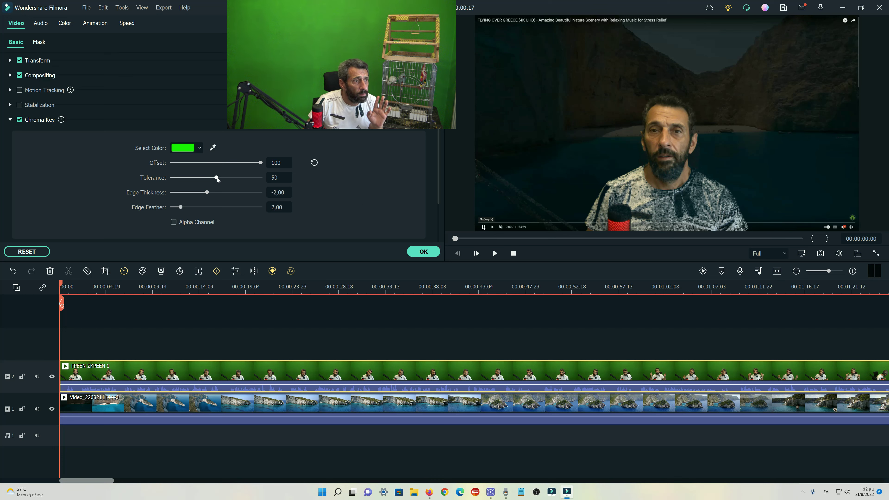
left_click_drag(217, 177, 218, 178)
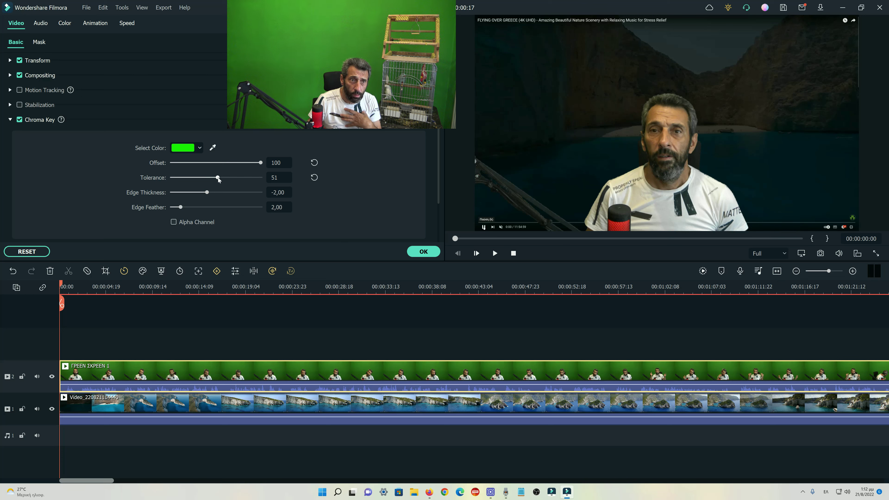
left_click(422, 252)
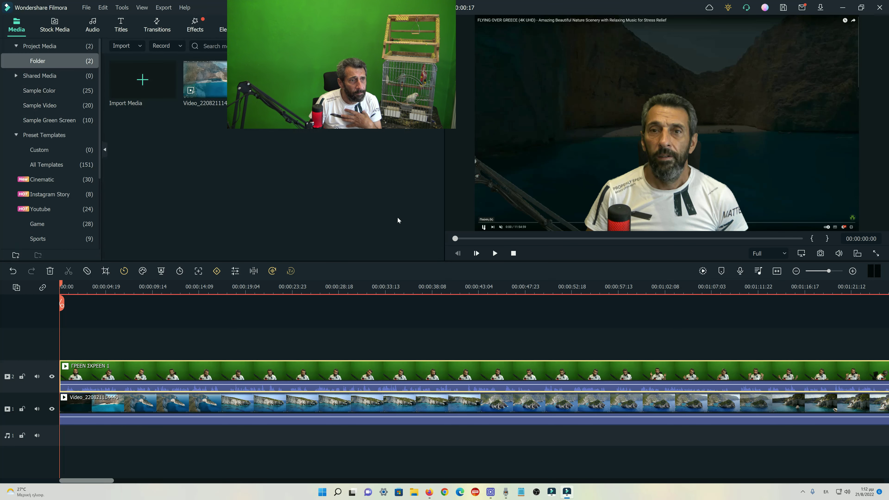
Play the composite to 00:00:08:16 and move the keyed presenter overlay down until it is almost out of the frame
left_click(495, 255)
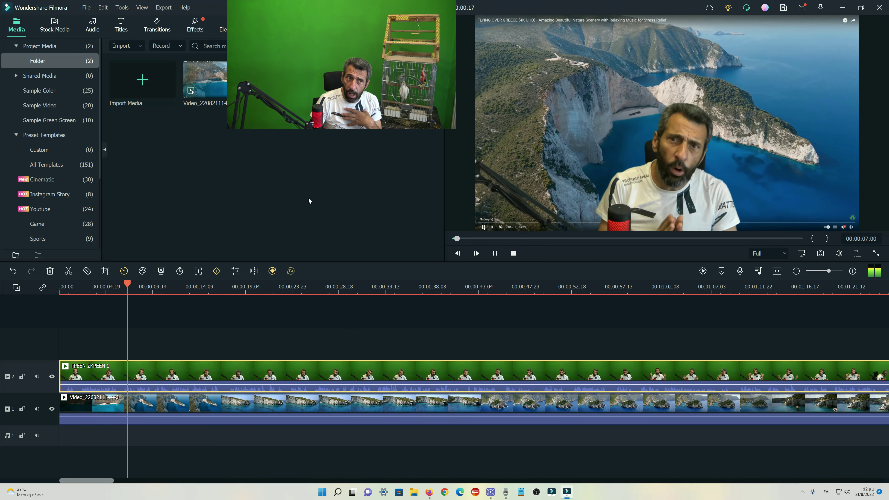
left_click(495, 253)
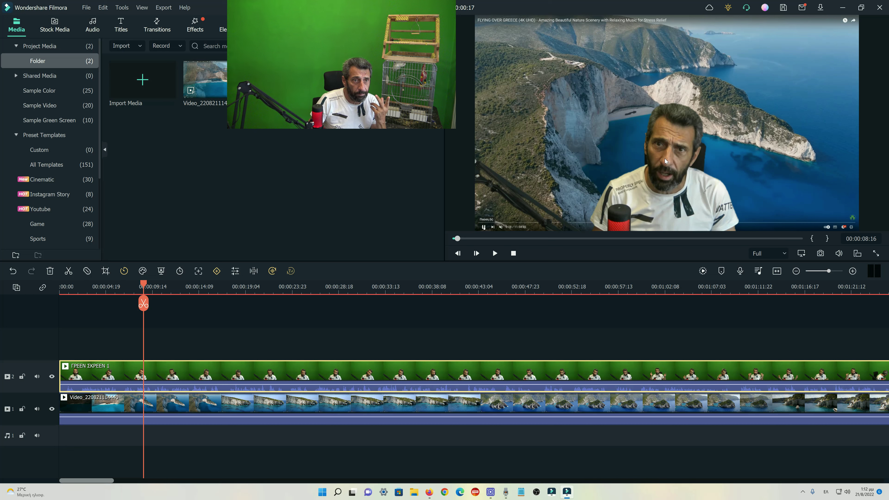
left_click(657, 132)
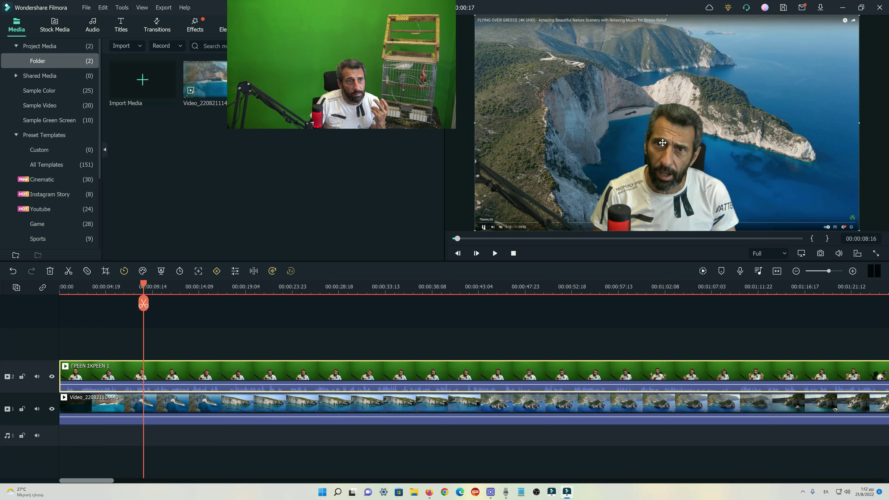
left_click_drag(652, 117, 661, 203)
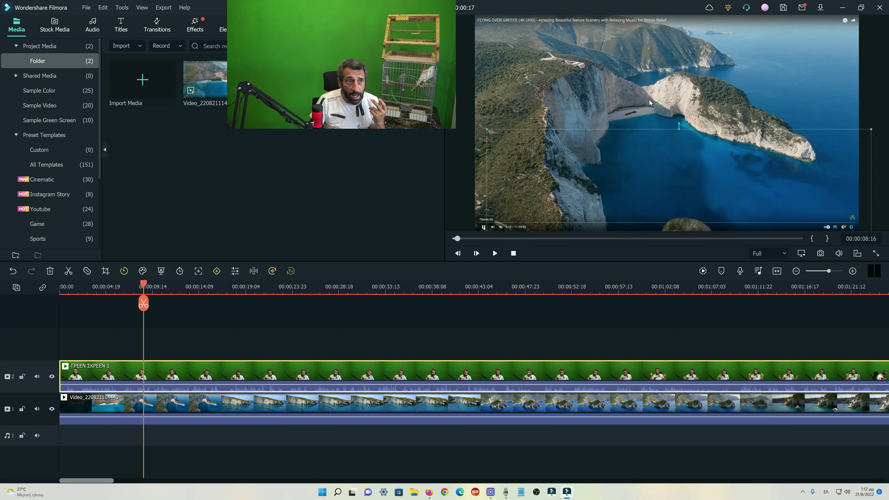
Enlarge the Greece background clip slightly and reposition it so its title line and player bar fall outside the frame
left_click(649, 96)
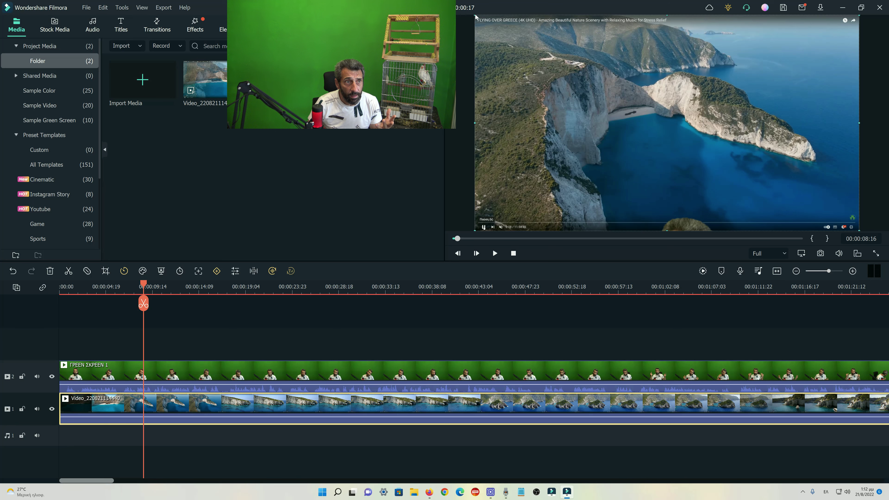
left_click_drag(475, 15, 458, 1)
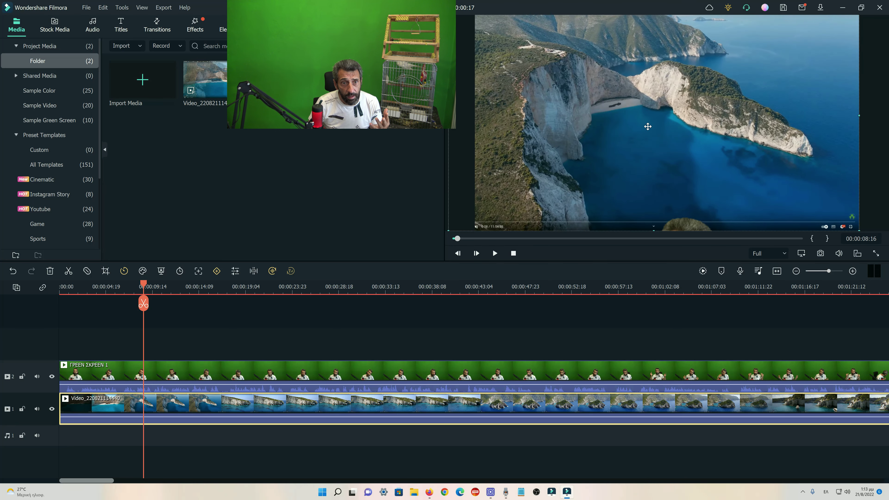
left_click_drag(647, 126, 653, 131)
left_click_drag(632, 110, 632, 107)
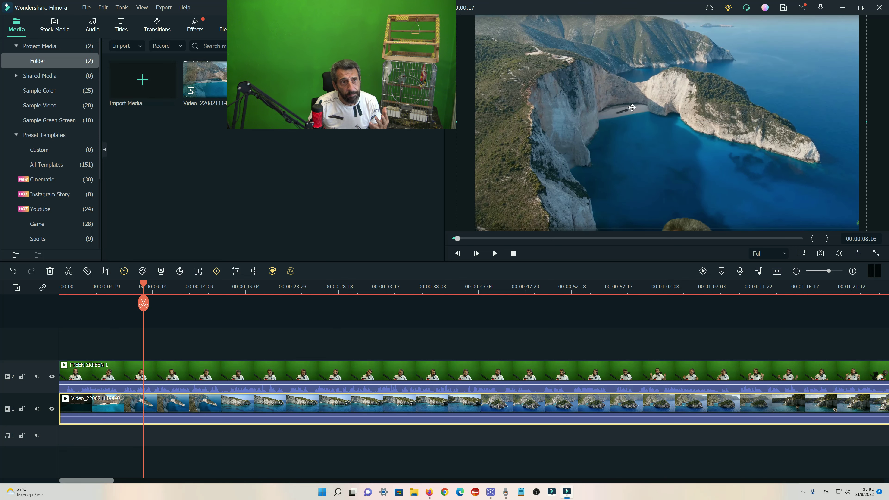
left_click_drag(575, 92, 573, 117)
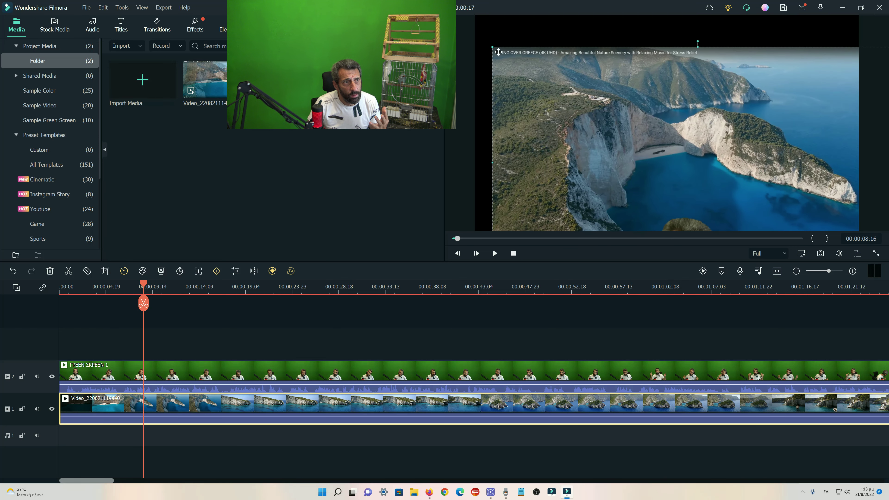
left_click_drag(493, 47, 484, 38)
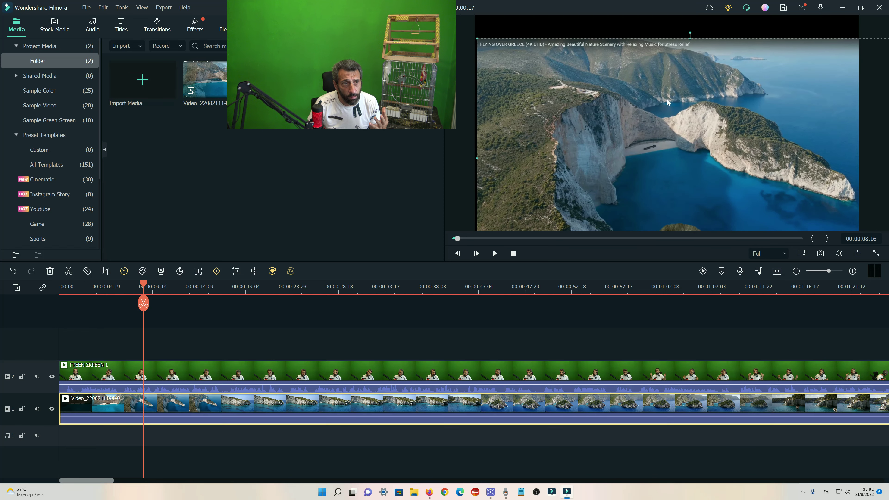
left_click_drag(670, 107, 665, 74)
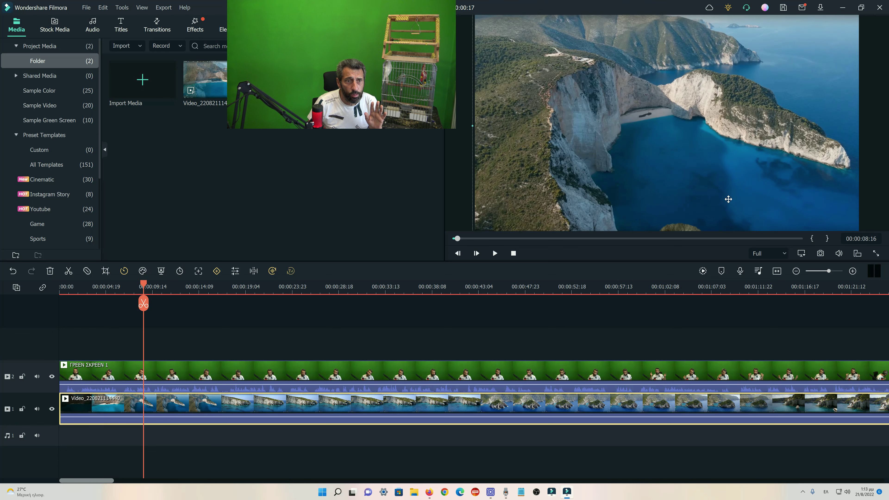
Move the keyed presenter overlay back up into full view over the Greece background and preview the composite from the start
left_click(719, 219)
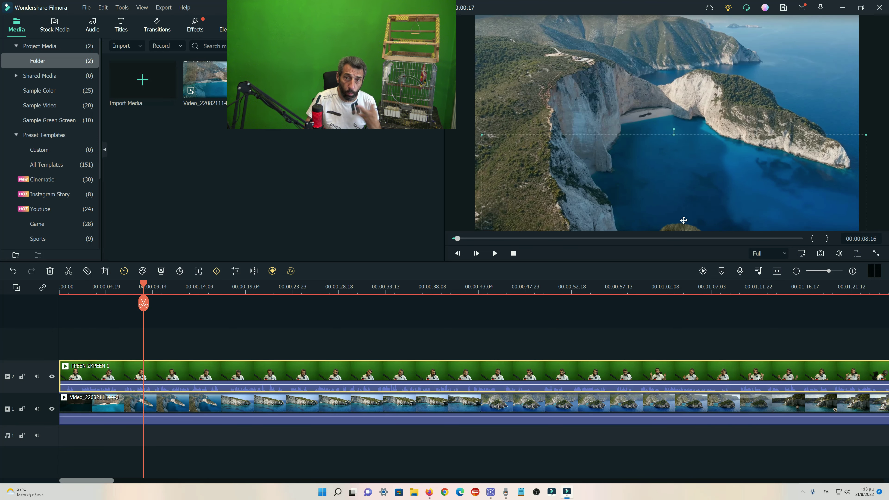
left_click_drag(682, 222, 675, 101)
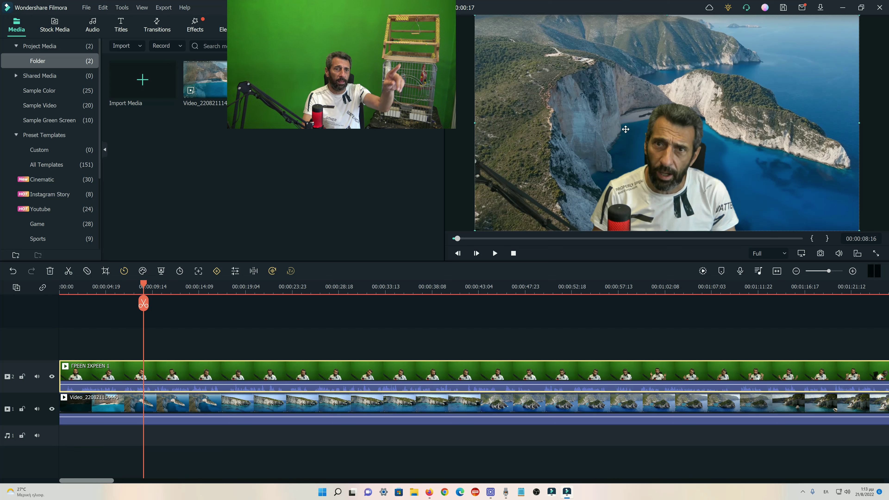
left_click(514, 254)
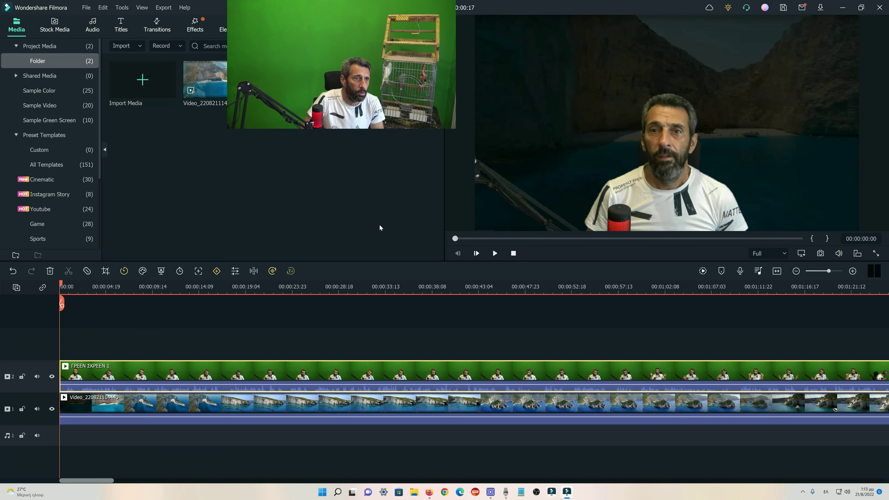
left_click(495, 253)
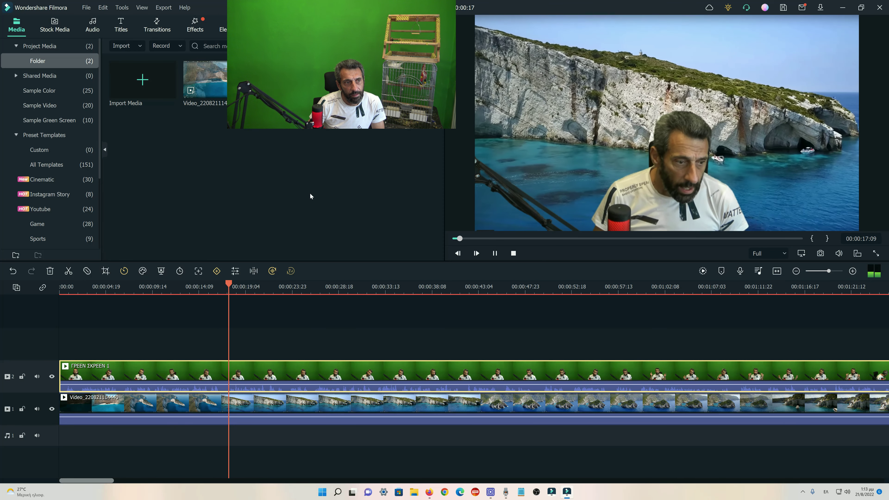
left_click(514, 253)
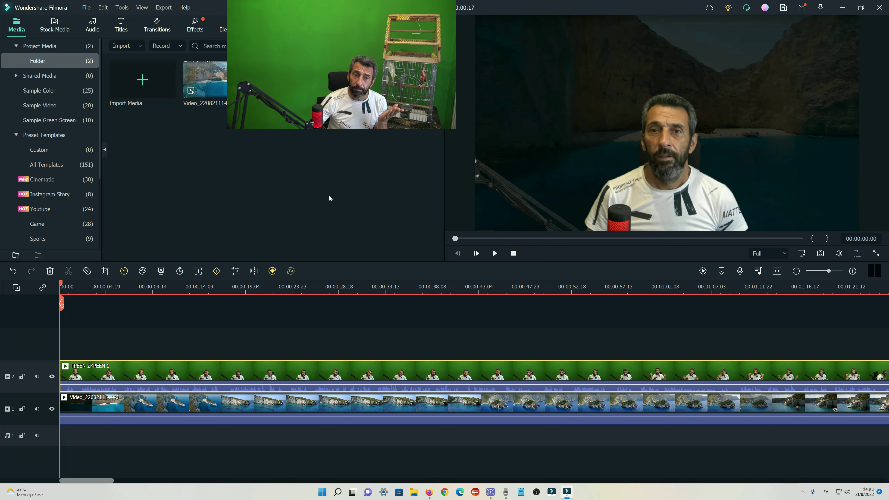
Audition the Enough - NEFFEX(1) music file in the ΜΟΥΣΙΚΑ ΘΕΜΑΤΑ folder of ΤΟ ΚΑΝΑΛΙ ΜΟΥ and import it into the project media
left_click(142, 79)
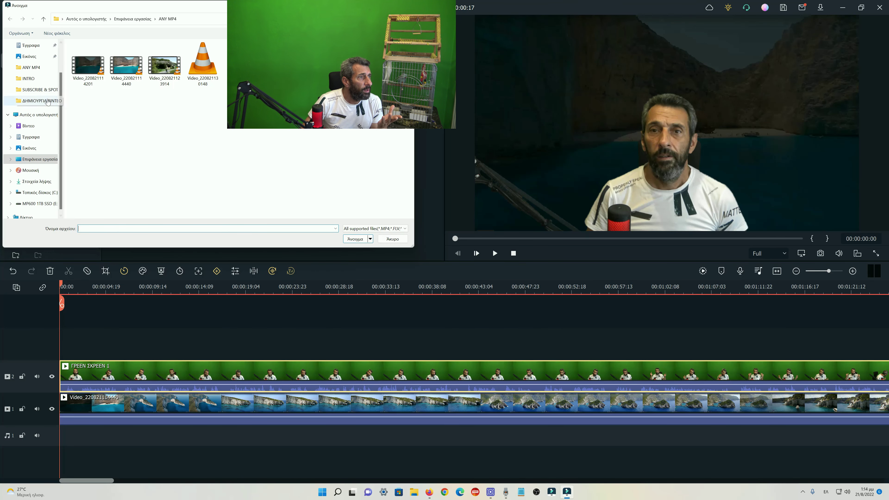
left_click(40, 159)
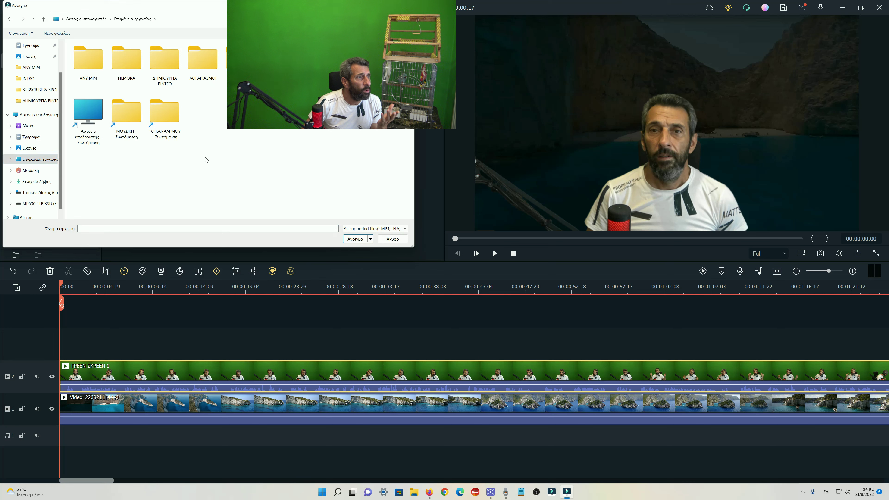
double_click(163, 112)
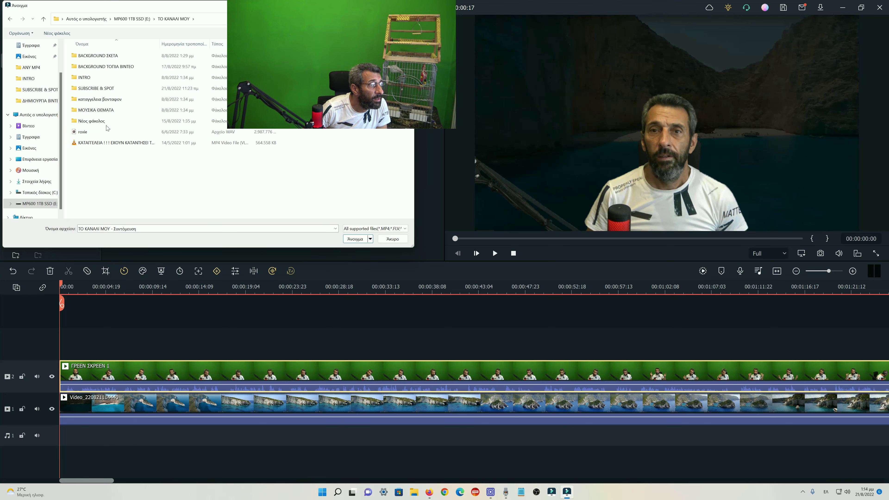
double_click(105, 110)
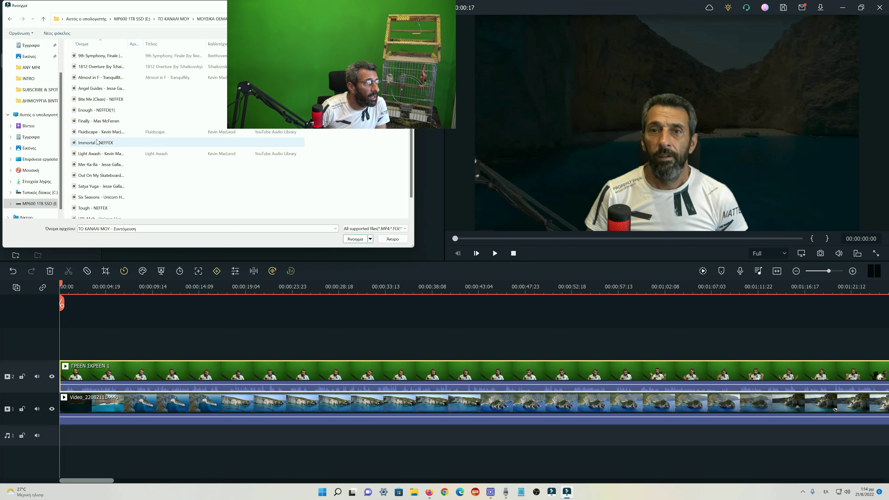
right_click(104, 110)
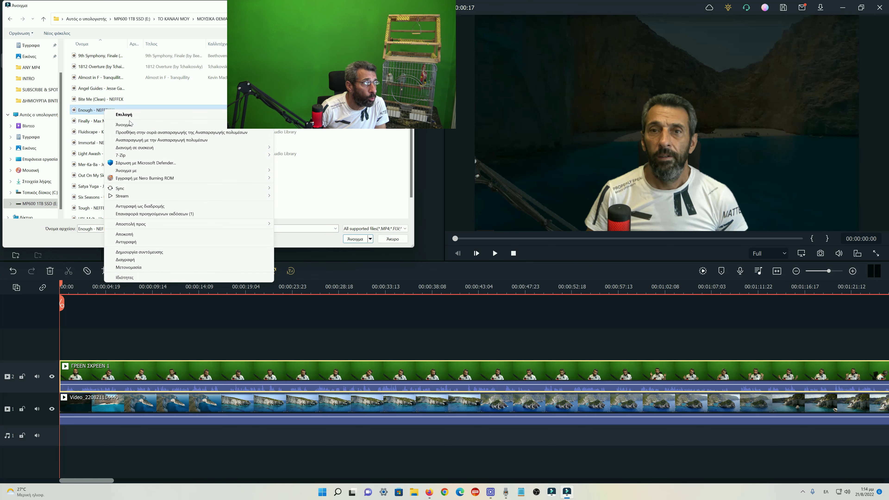
left_click(134, 125)
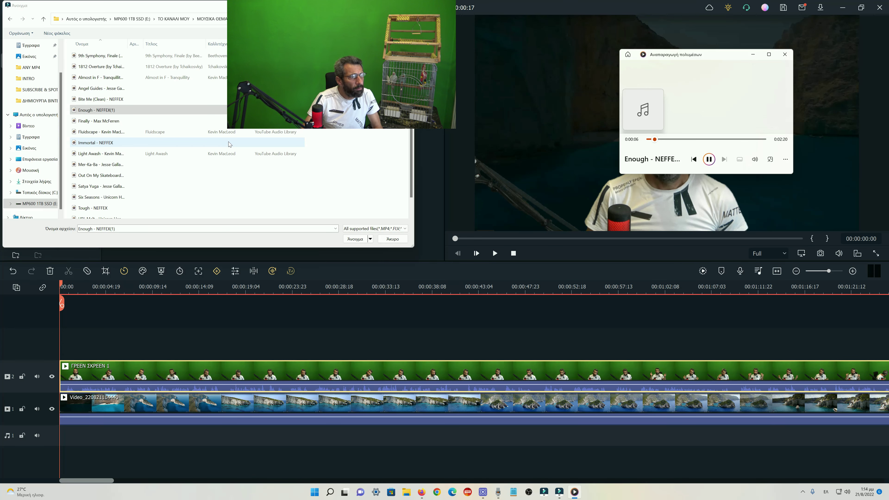
left_click(355, 239)
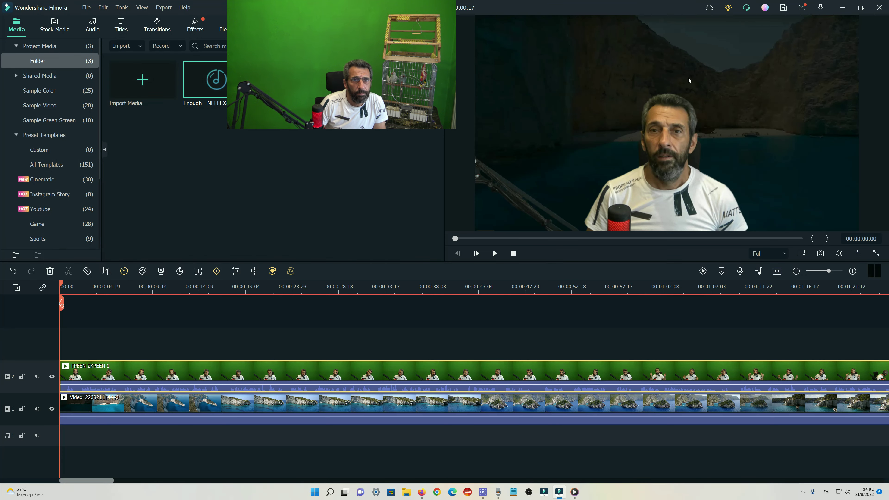
Close the media player and place the Enough - NEFFEX(1) music at the start of audio track 1
left_click(842, 8)
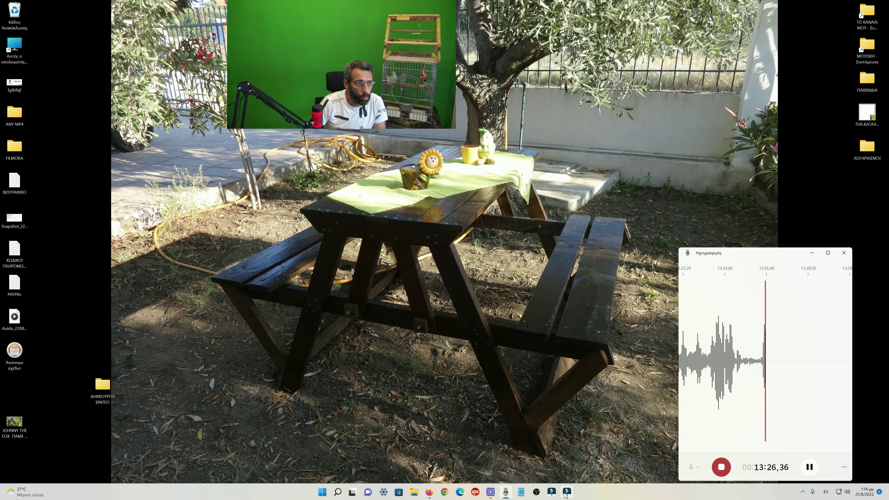
left_click(566, 492)
left_click(205, 155)
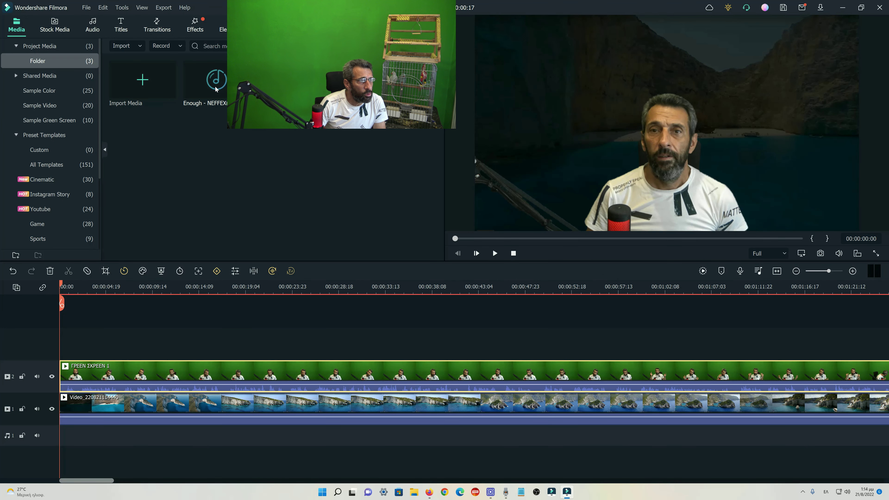
left_click_drag(215, 85, 244, 348)
left_click_drag(240, 435, 61, 441)
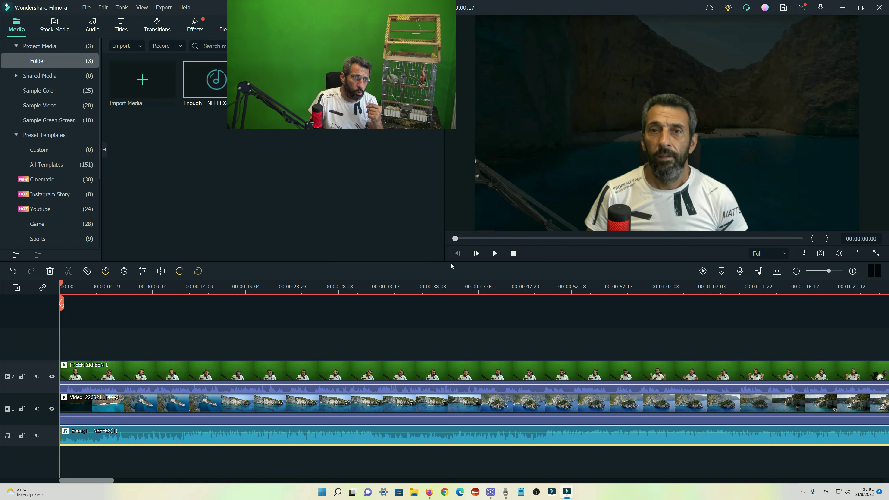
Lower the volume of the Enough - NEFFEX(1) music clip to -18.00 dB while playing the composite, and stop the playback
left_click(499, 253)
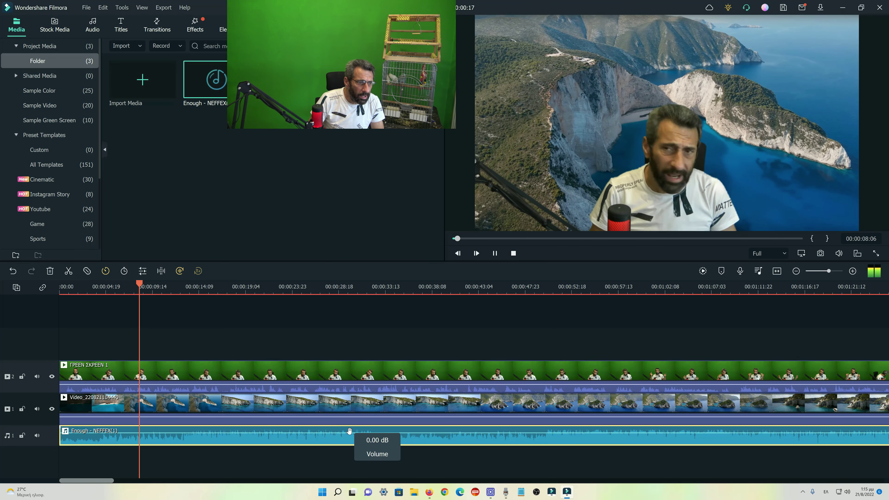
left_click_drag(352, 434, 348, 438)
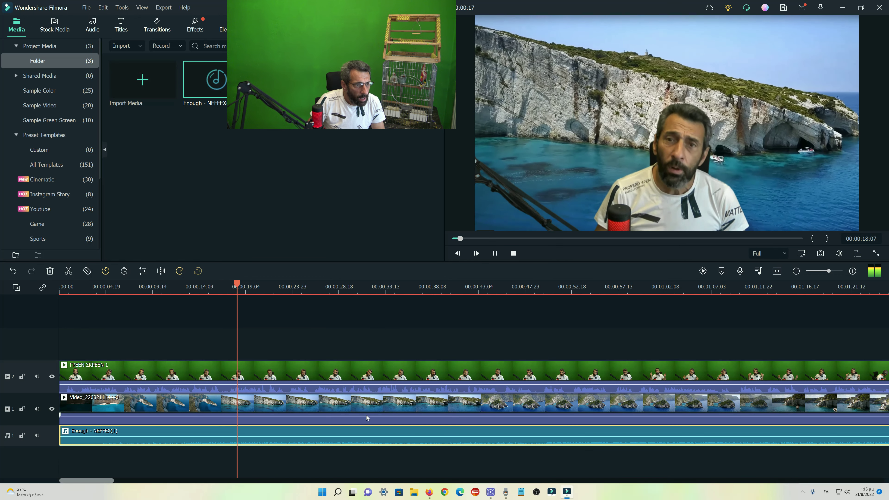
mouse_move(374, 438)
left_click_drag(374, 438, 373, 440)
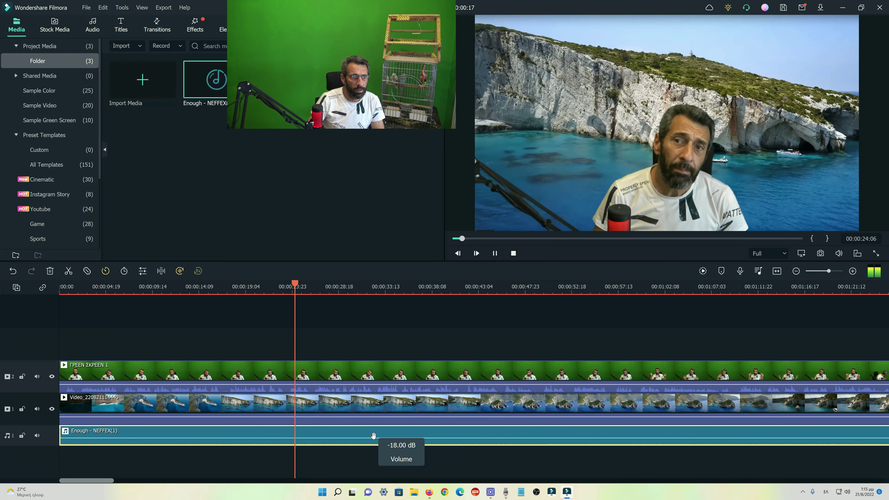
left_click(513, 254)
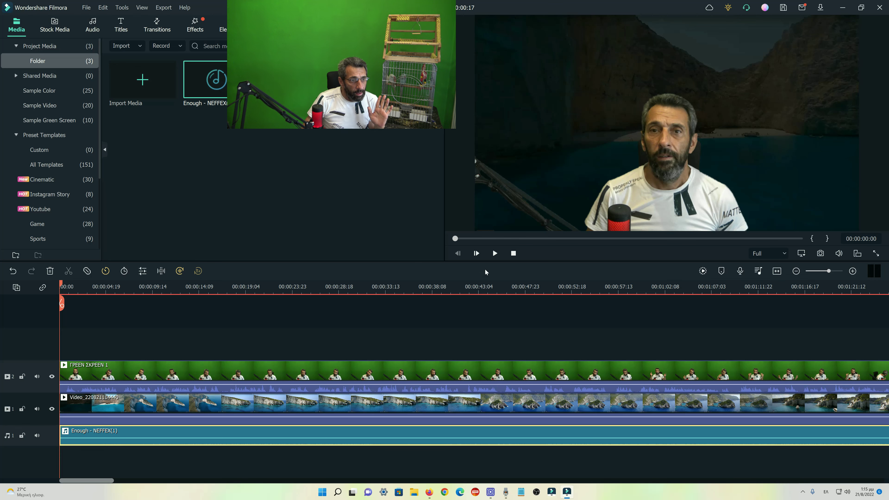
Split the presenter clip, the Greece background clip and the music clip at 00:00:38:08
left_click_drag(61, 306, 432, 307)
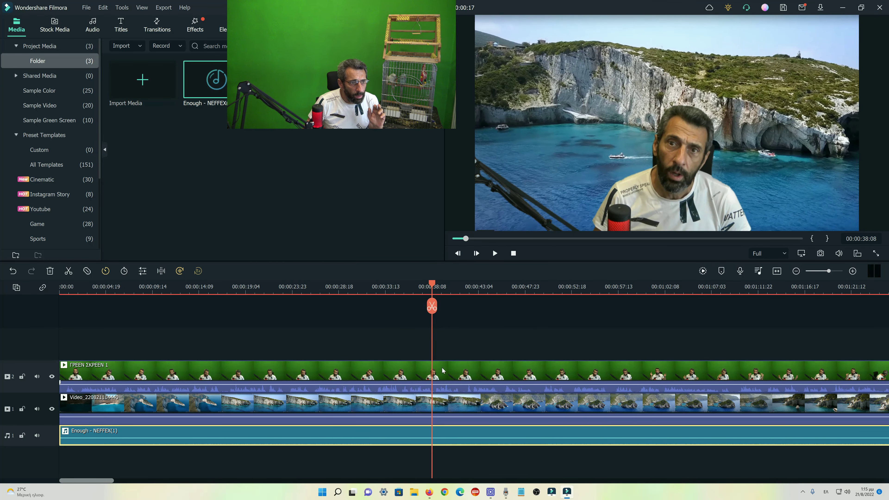
left_click(446, 370)
left_click(432, 307)
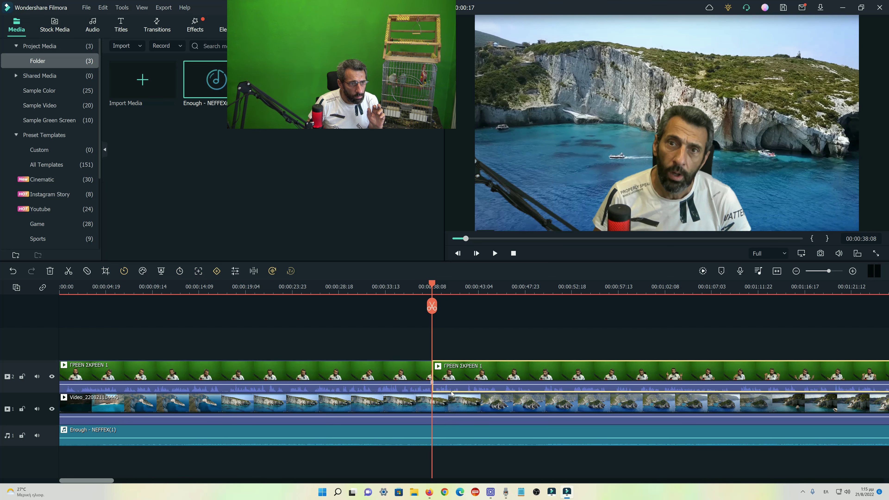
left_click(448, 407)
left_click_drag(432, 307, 429, 306)
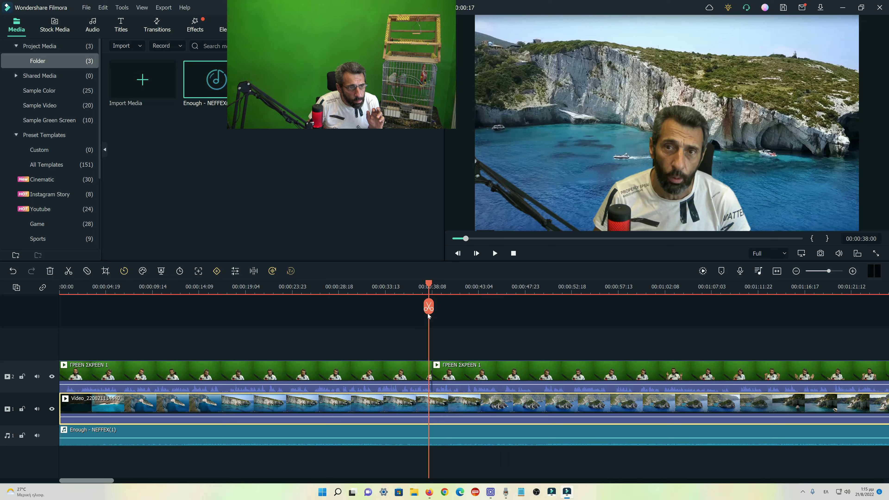
left_click_drag(428, 307, 433, 307)
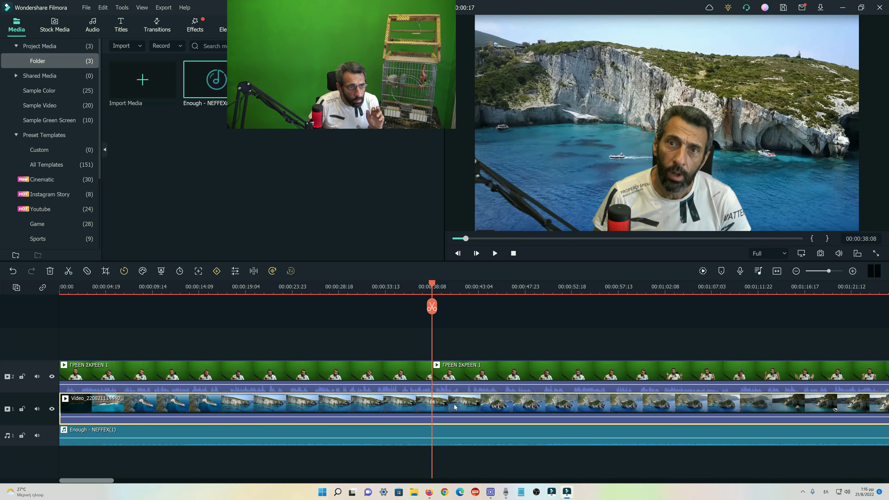
left_click(432, 307)
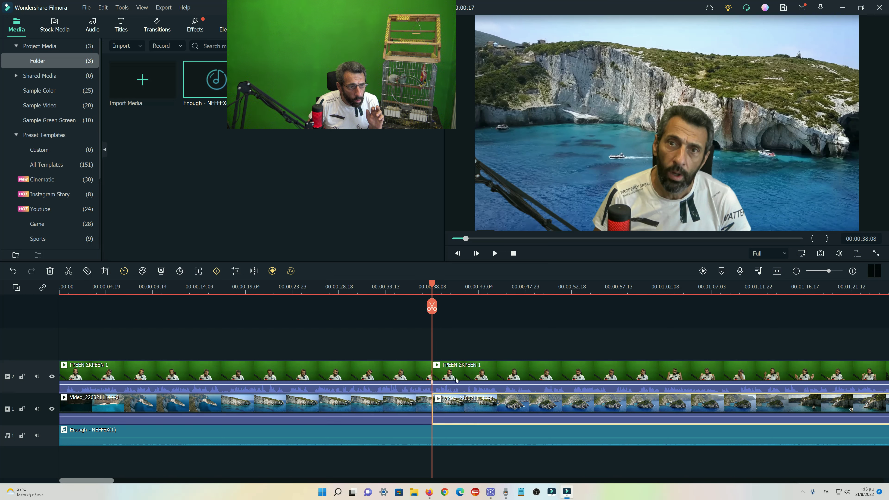
left_click(457, 436)
left_click(432, 307)
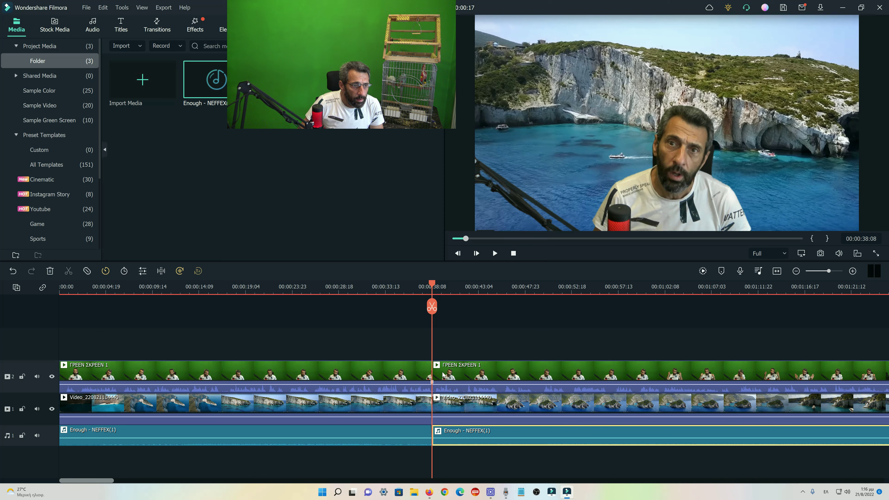
Shift the second halves of the presenter, background and music clips to about 00:01:15, leaving a gap after the cut
left_click_drag(443, 375, 807, 381)
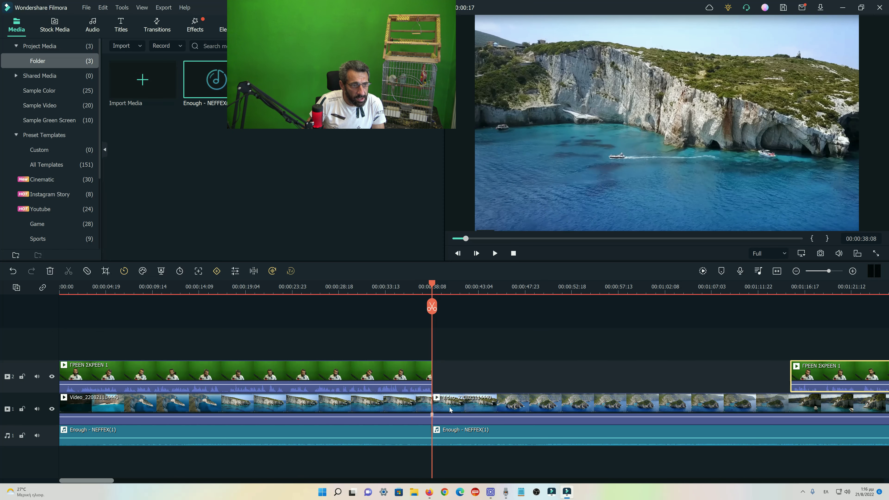
left_click_drag(450, 409, 807, 416)
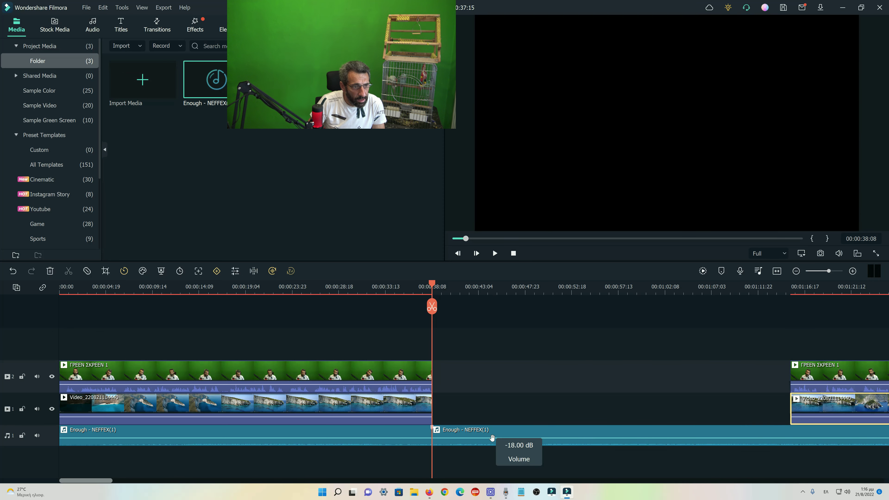
left_click_drag(448, 436, 812, 439)
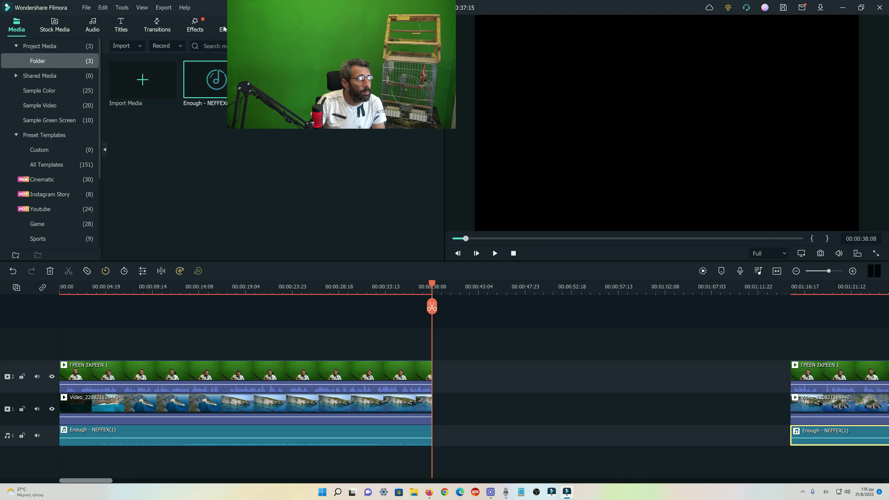
Browse the Recommended transitions collection for effects that could be used between clips
left_click(157, 28)
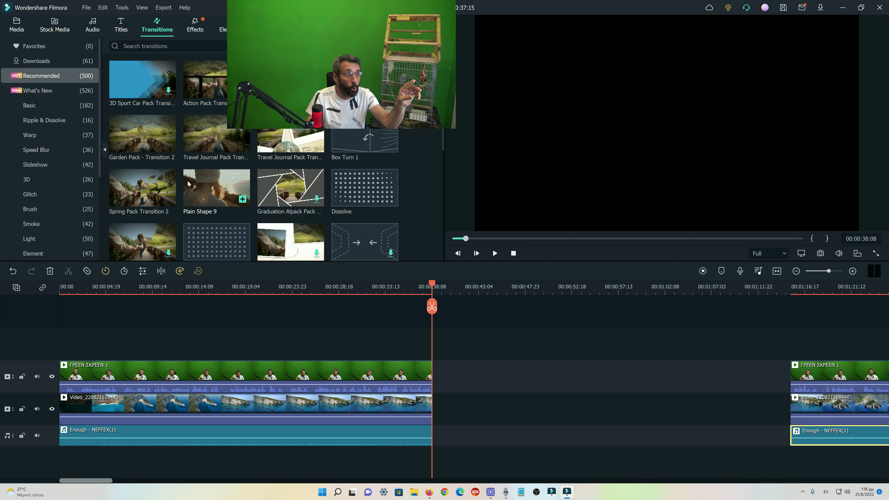
scroll(188, 182, "down", 5)
scroll(188, 182, "down", 10)
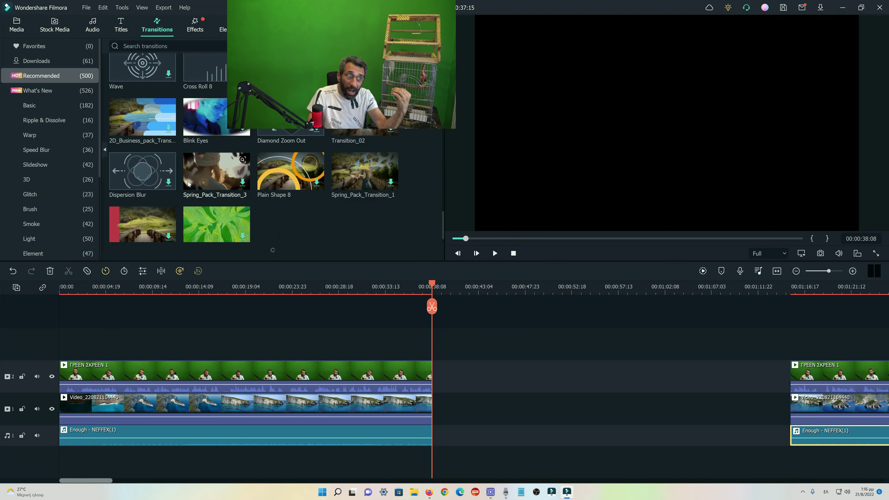
scroll(188, 183, "down", 5)
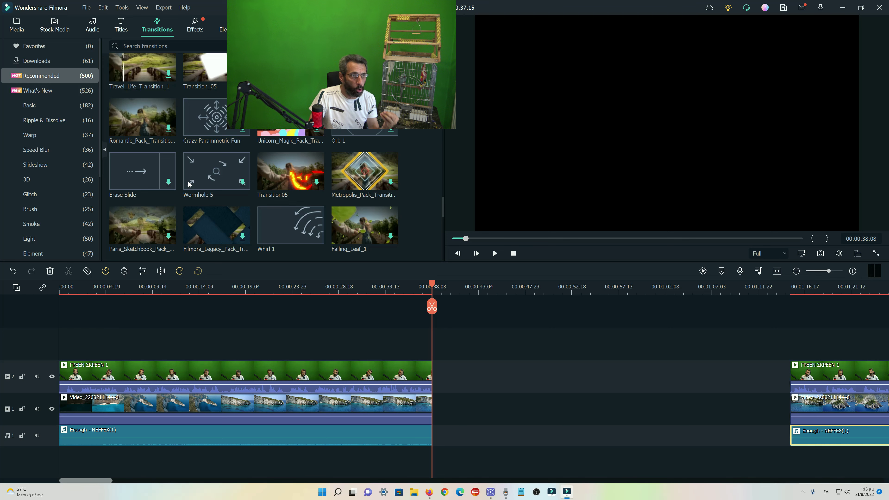
scroll(188, 184, "down", 3)
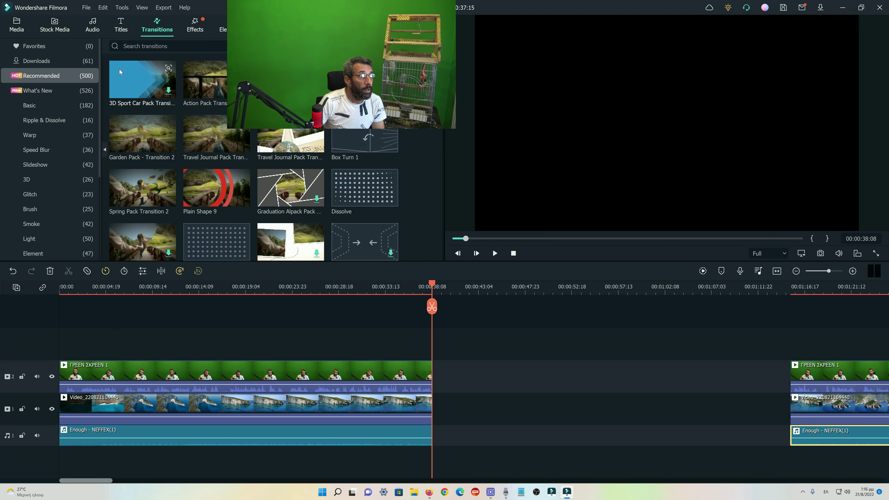
Import the Pexels green-screen video from the SUBSCRIBE folder into the project media and stop its preview playback
left_click(17, 24)
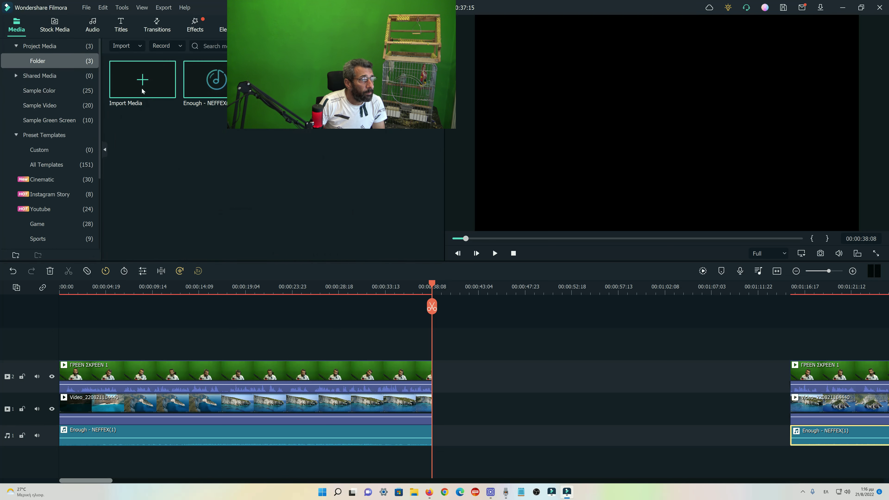
left_click(142, 80)
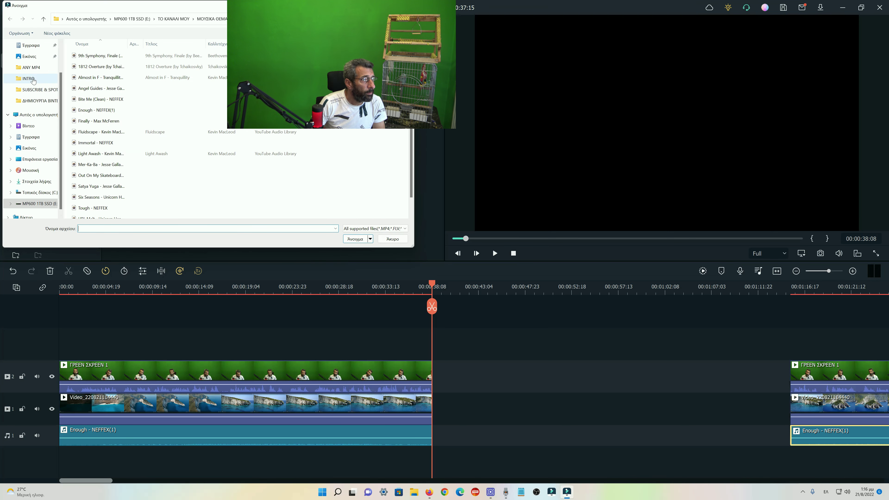
left_click(38, 90)
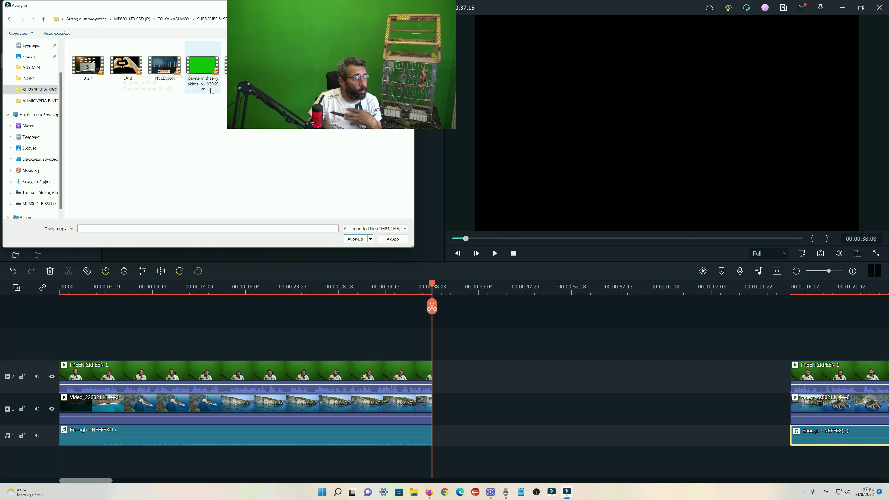
double_click(202, 69)
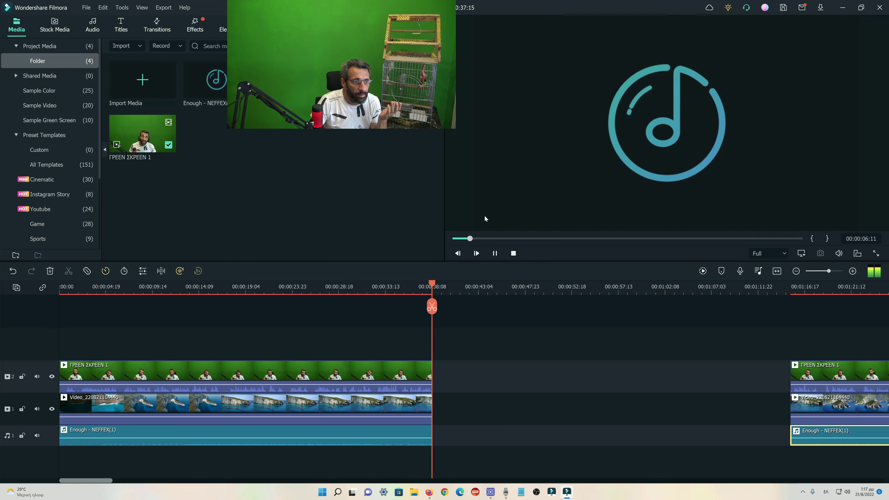
left_click(515, 253)
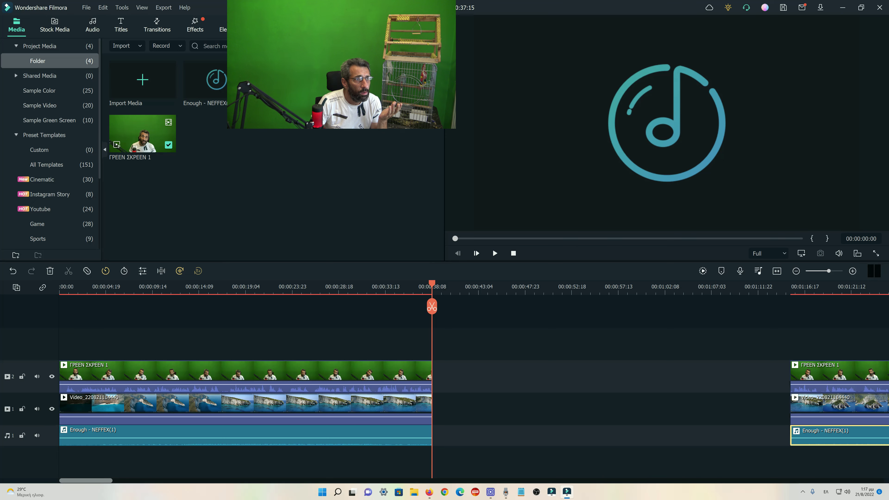
Delete the imported Pexels green-screen video from the project media
right_click(290, 128)
key("Escape")
key("space")
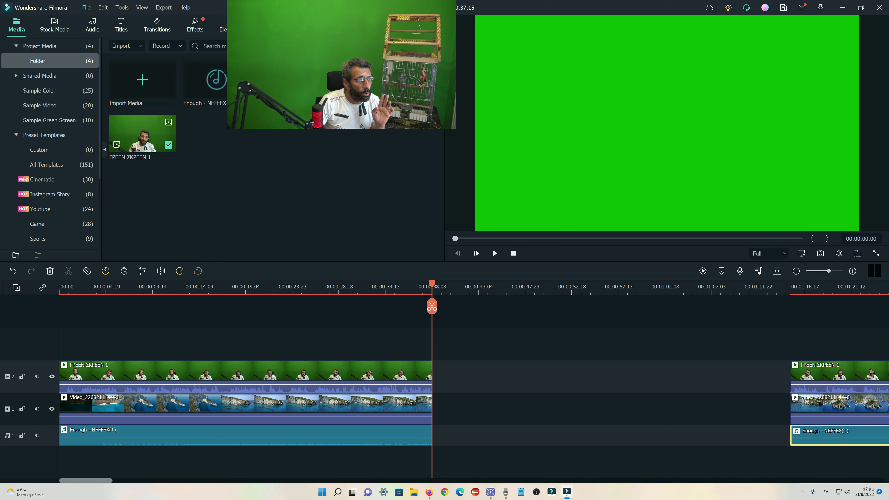
right_click(292, 93)
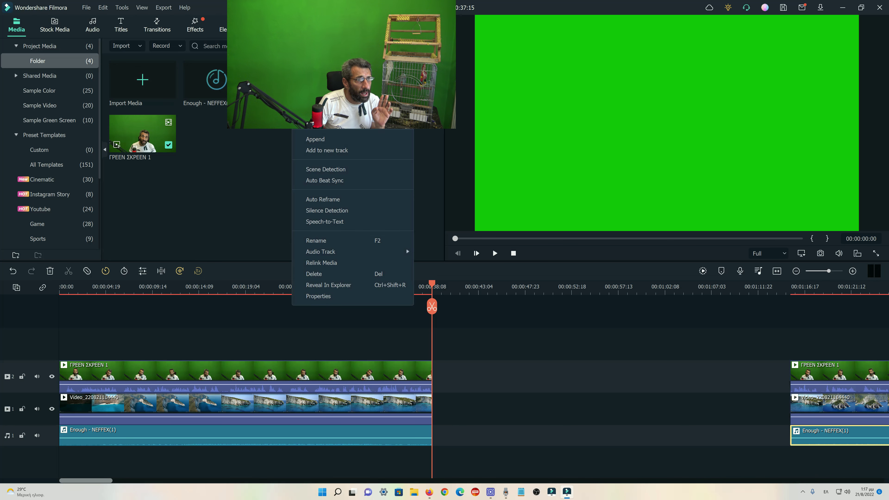
left_click(325, 273)
left_click(462, 261)
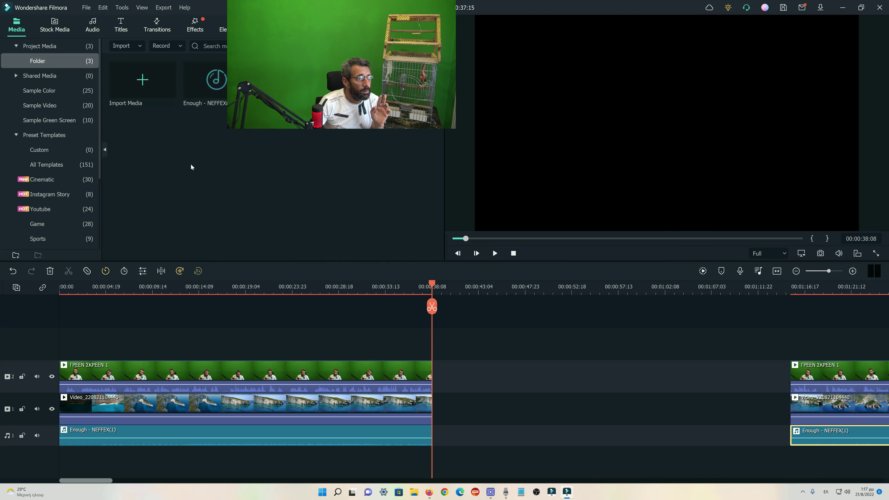
Preview the HEART video in VLC from the media import file browser, and close the player
left_click(143, 82)
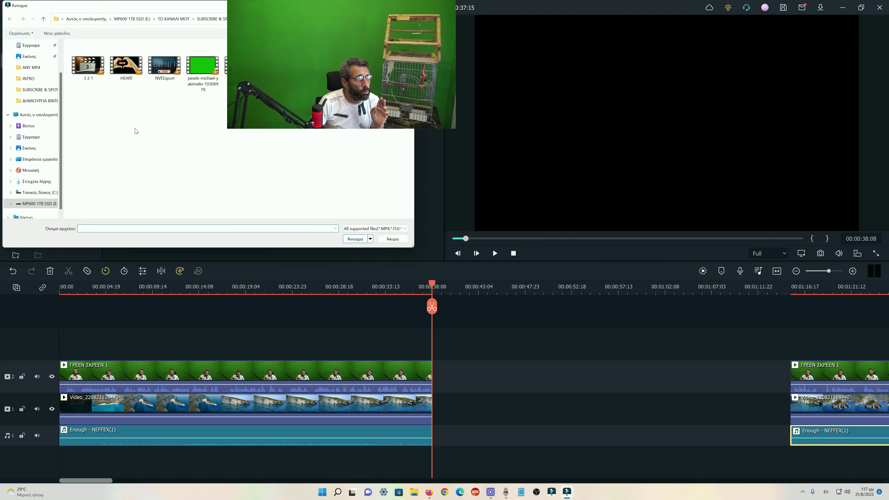
left_click(125, 70)
right_click(124, 70)
left_click(149, 83)
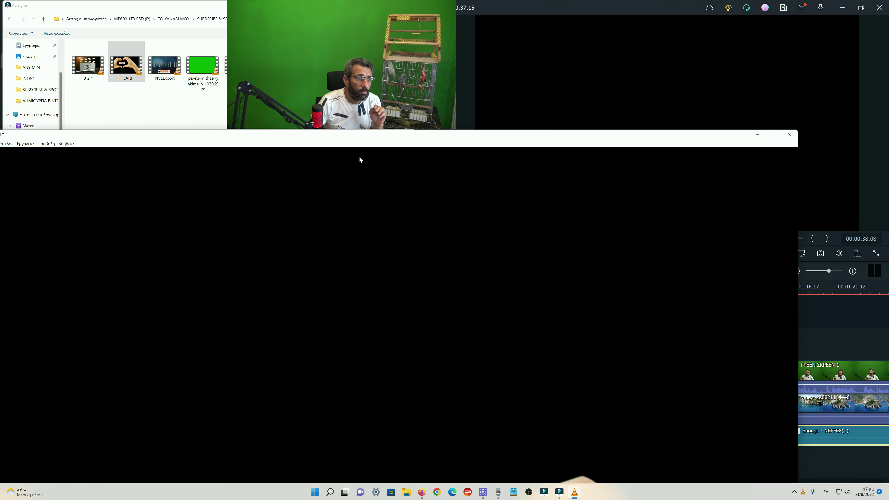
double_click(334, 217)
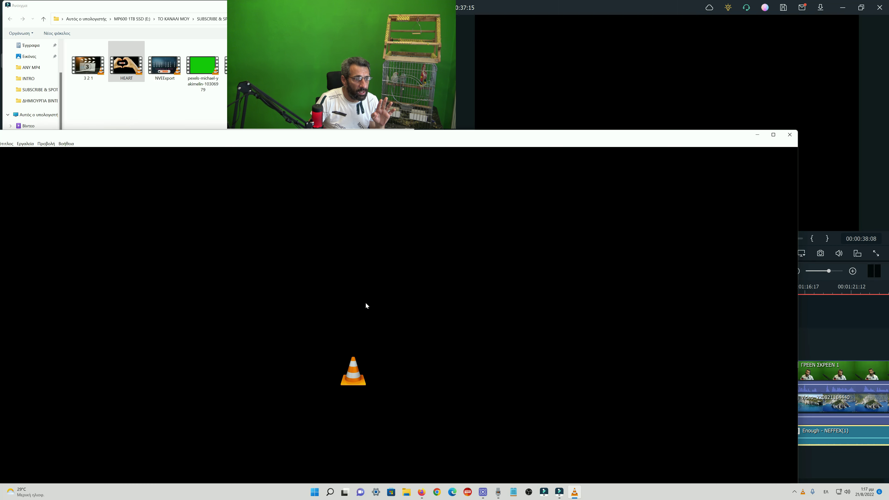
left_click(771, 135)
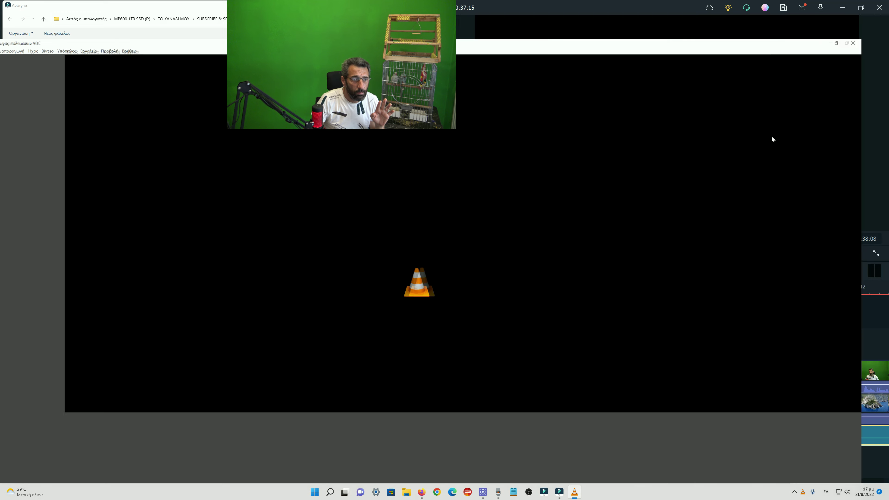
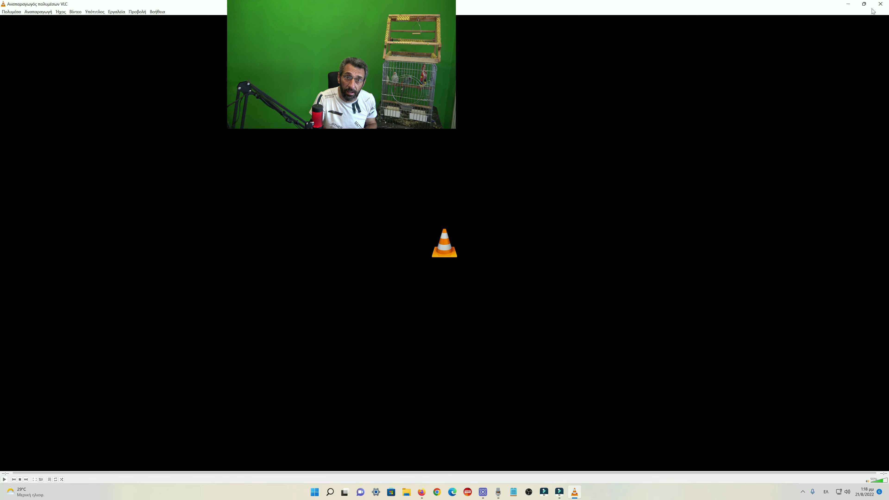
left_click(879, 5)
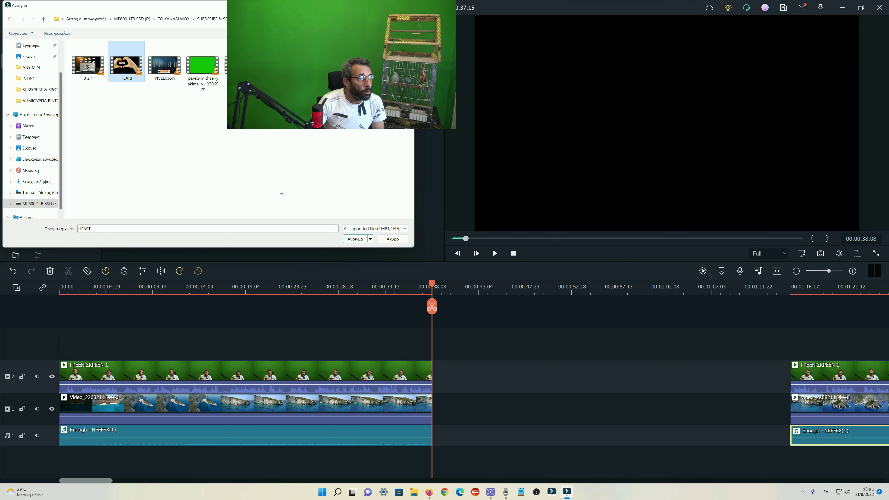
Insert the HEART clip on video track 1 at 00:00:38:08 and move the second-half presenter, background and music clips to its end
left_click_drag(375, 248, 434, 415)
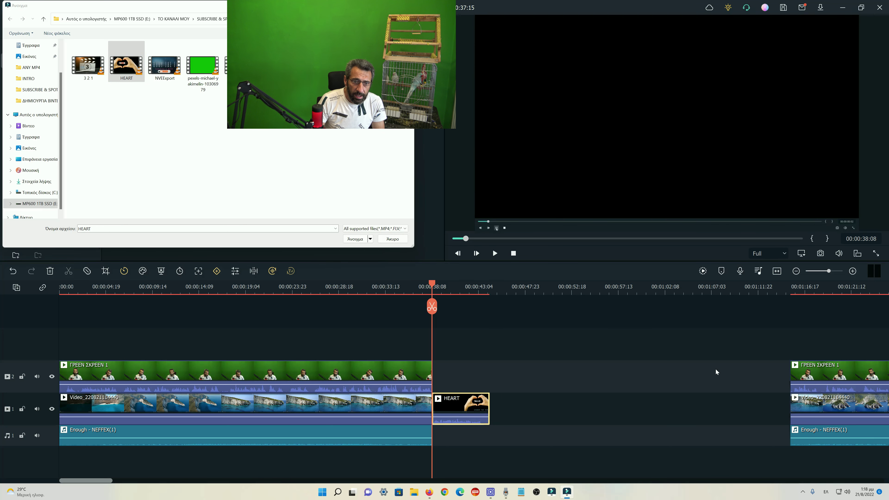
left_click_drag(794, 372, 489, 388)
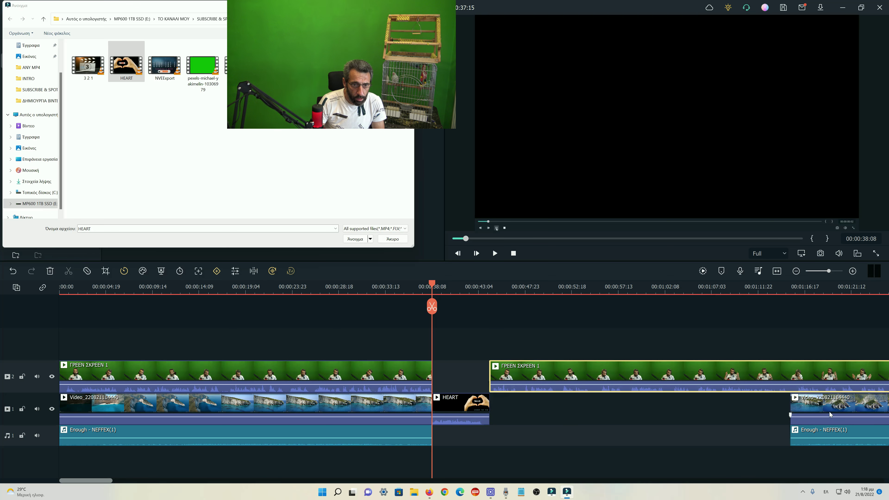
left_click_drag(807, 414, 506, 420)
left_click_drag(798, 438, 496, 421)
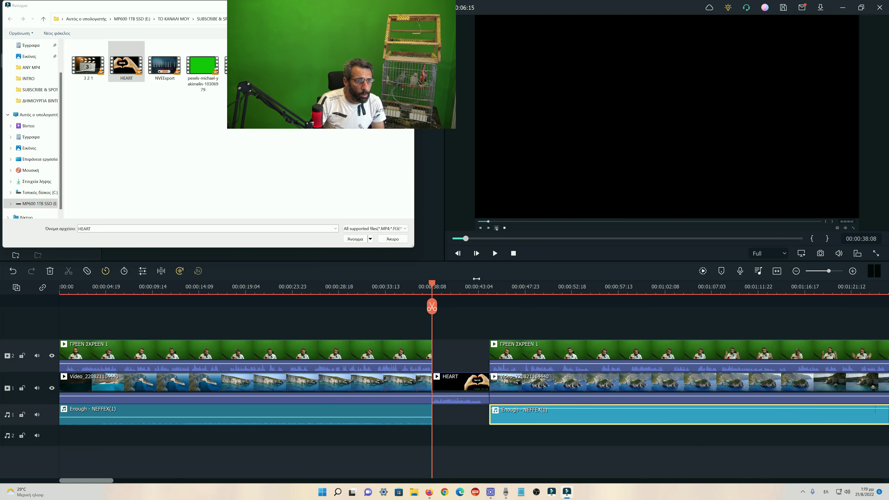
Close the file browser, play the timeline from the beginning through the HEART clip, and pause after the cut
left_click(513, 253)
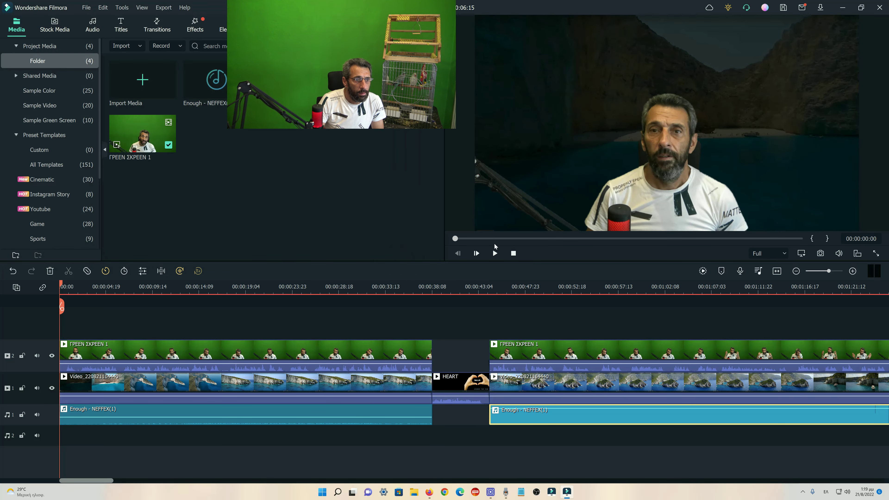
key("space")
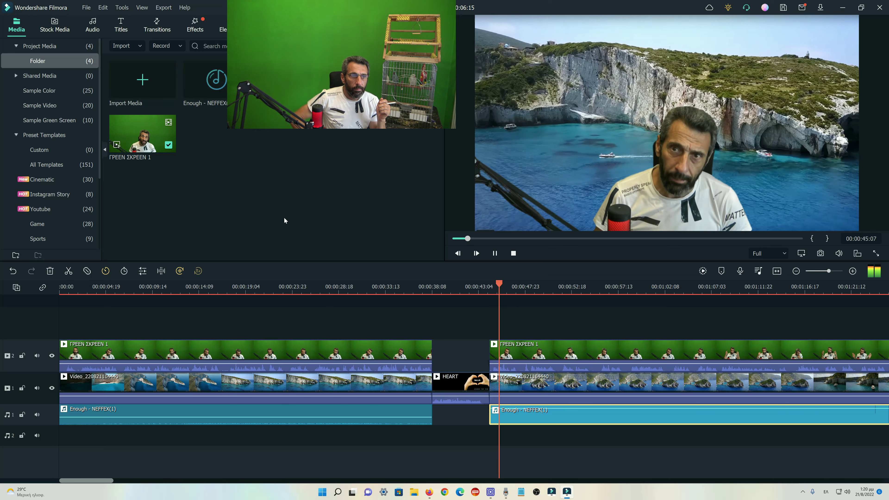
left_click(495, 253)
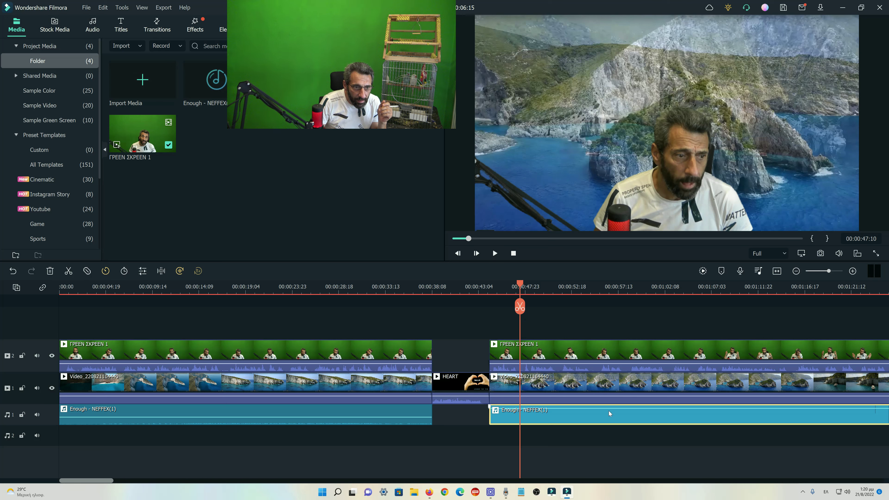
Lower the second Enough - NEFFEX(1) clip's volume to match the first part, and replay the HEART section from 00:00:33:03
left_click_drag(610, 408, 610, 418)
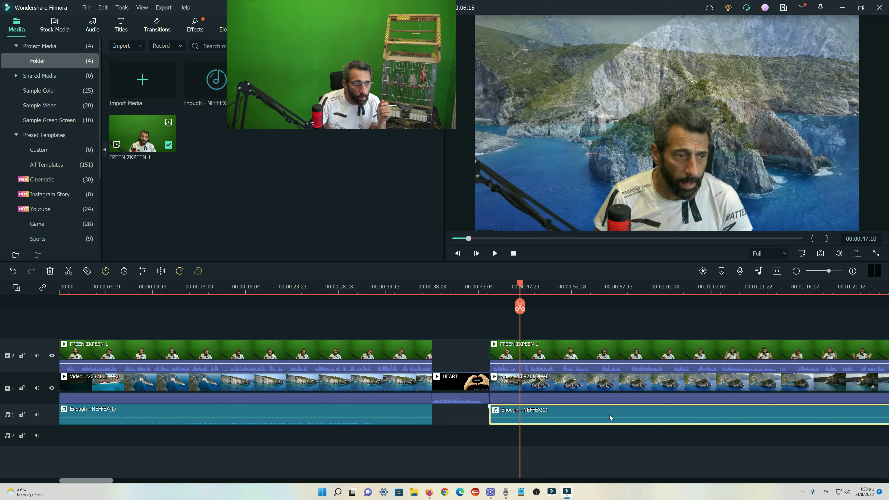
left_click(381, 294)
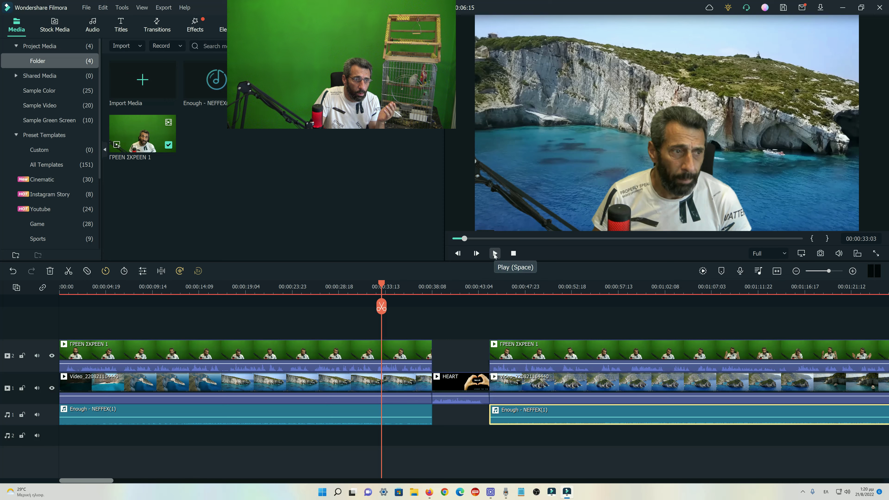
left_click(494, 254)
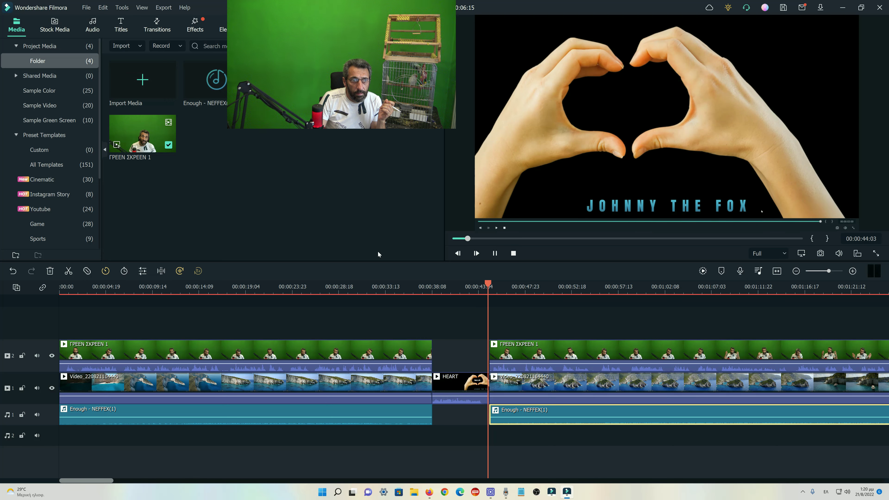
left_click(475, 256)
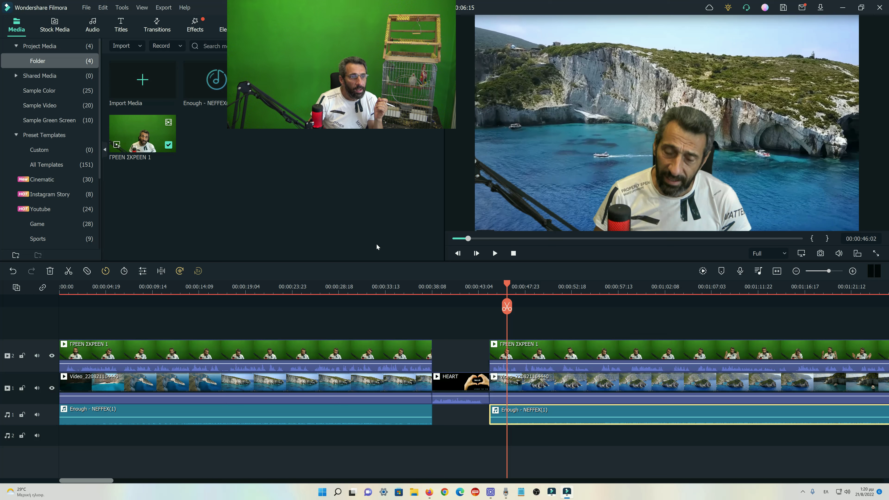
Apply Spring Pack Transition 2 at the cut between the first background clip and the HEART clip, and lengthen it
left_click(426, 294)
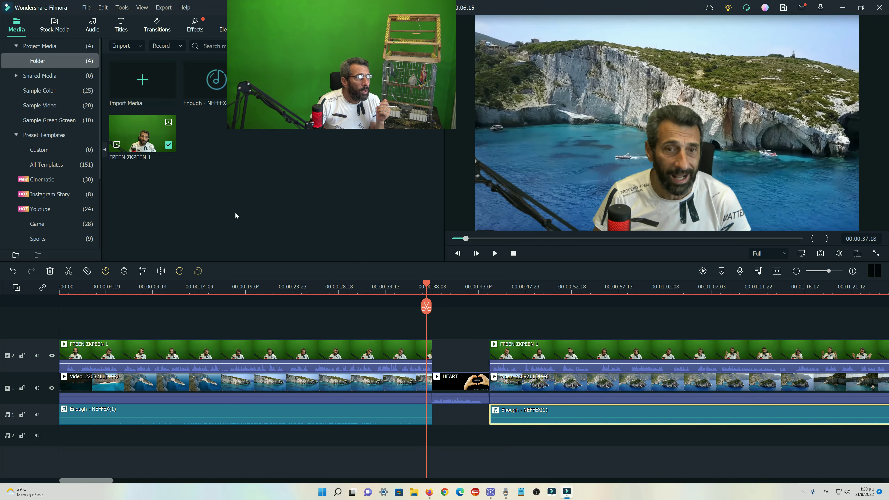
left_click(158, 31)
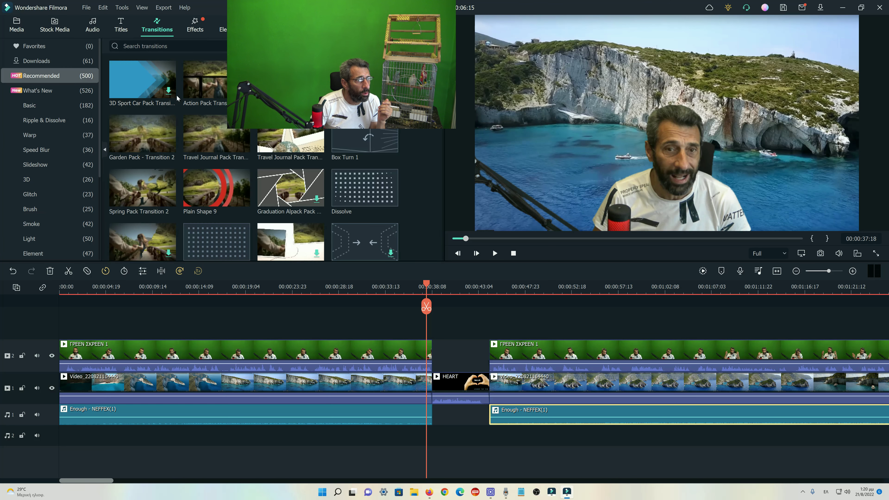
left_click(144, 191)
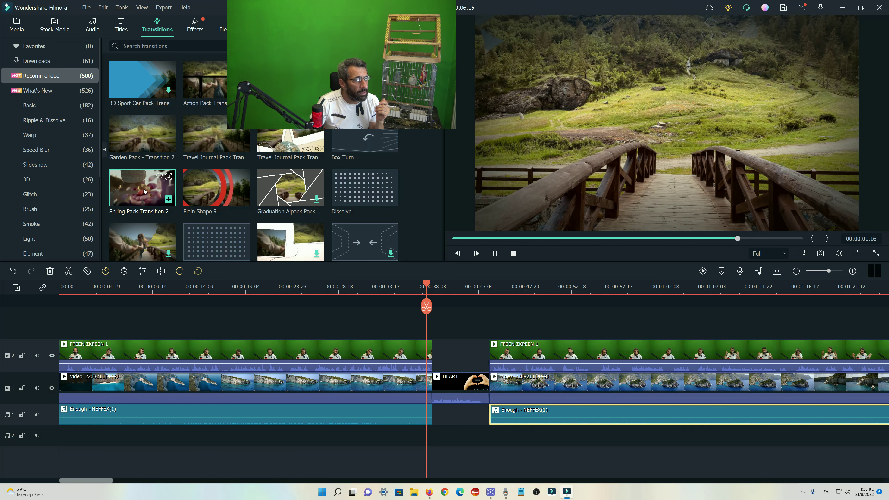
left_click_drag(141, 193, 427, 389)
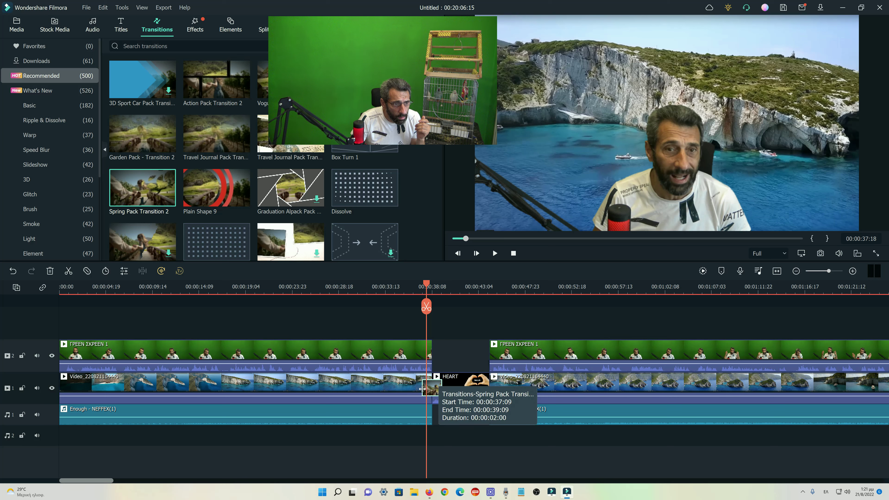
left_click_drag(422, 389, 415, 391)
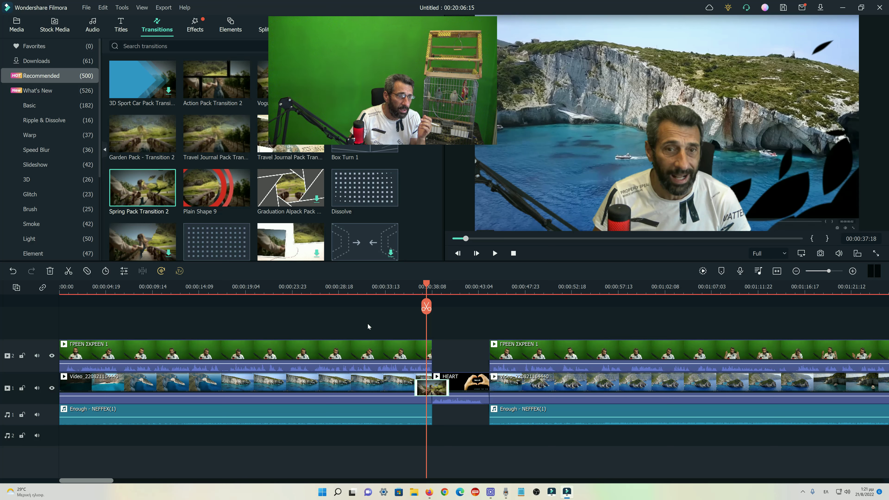
Play the timeline from 00:00:30:05 through the transition into the HEART clip, and pause
left_click(352, 295)
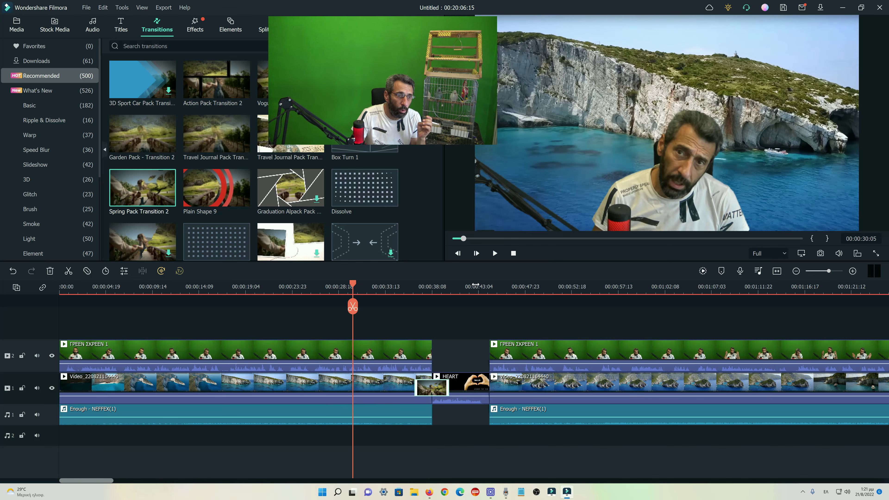
left_click(495, 253)
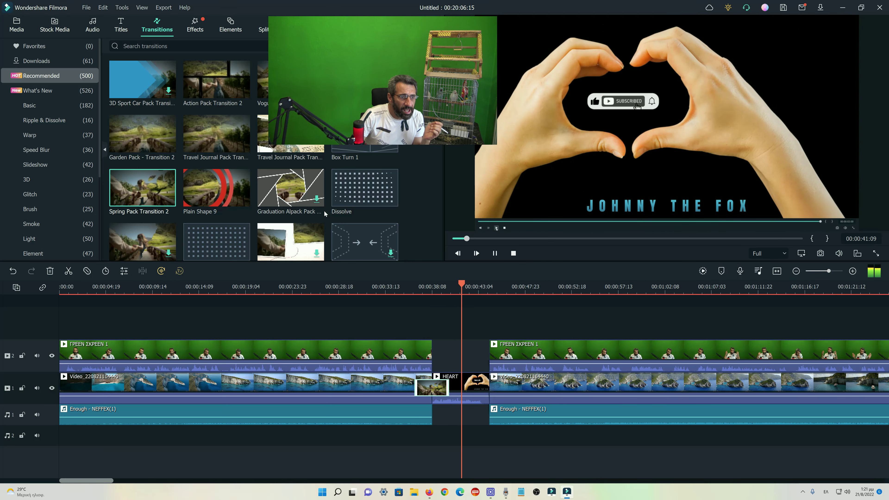
left_click(495, 258)
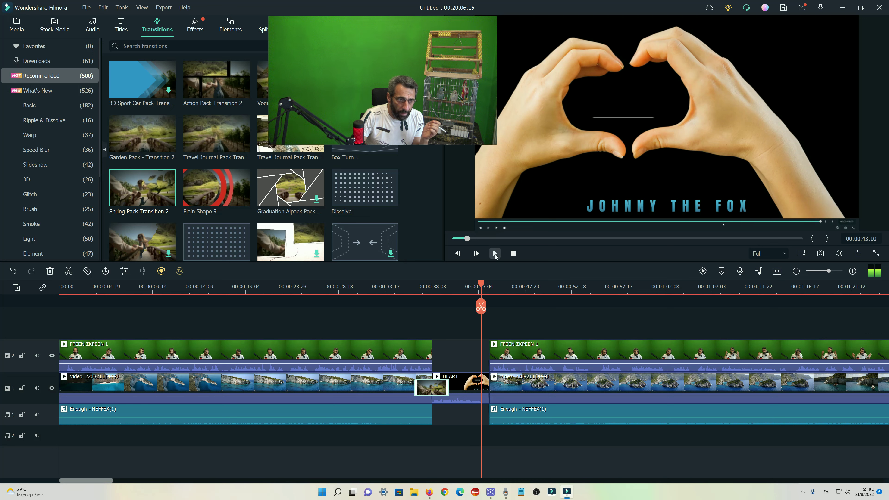
Replace the Spring Pack Transition 2 before the HEART clip with the paid transition showing a dark figure, accept its trial, and lengthen it
right_click(423, 392)
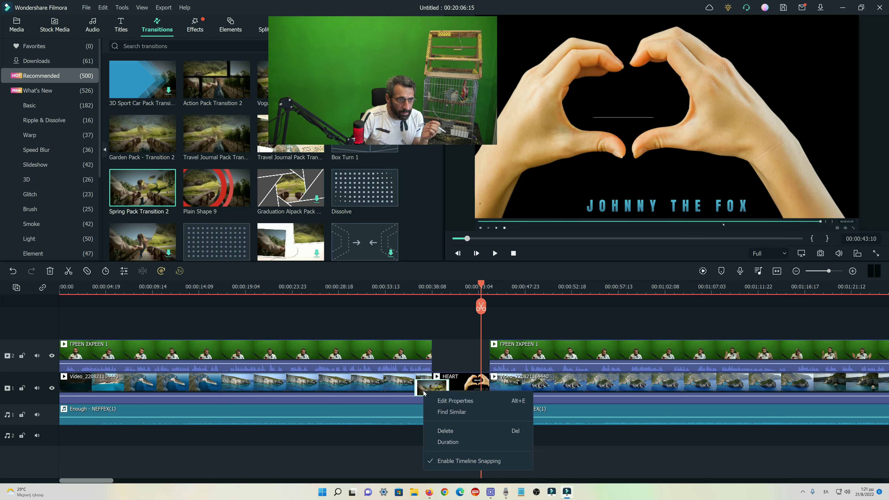
left_click(459, 432)
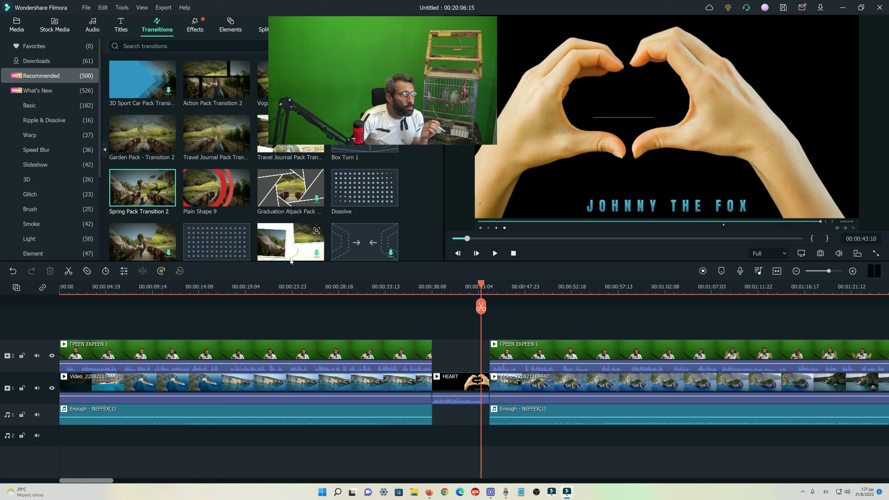
scroll(285, 186, "down", 3)
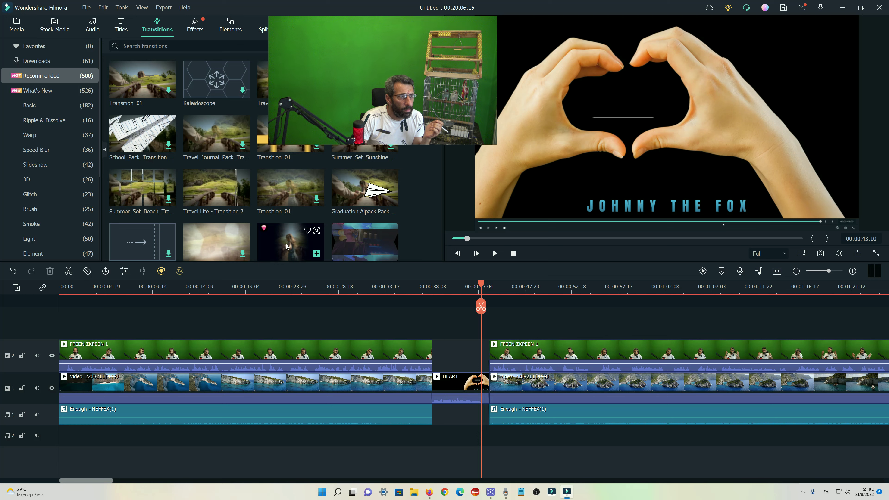
left_click_drag(288, 244, 427, 386)
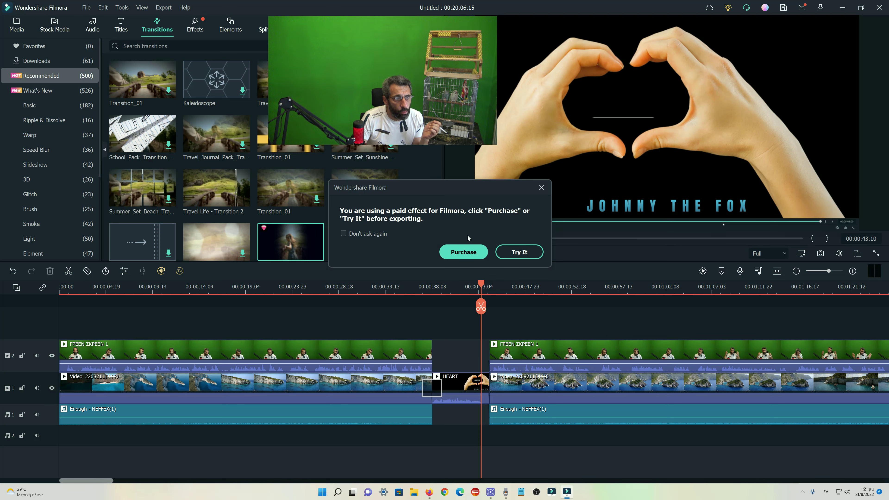
left_click(520, 253)
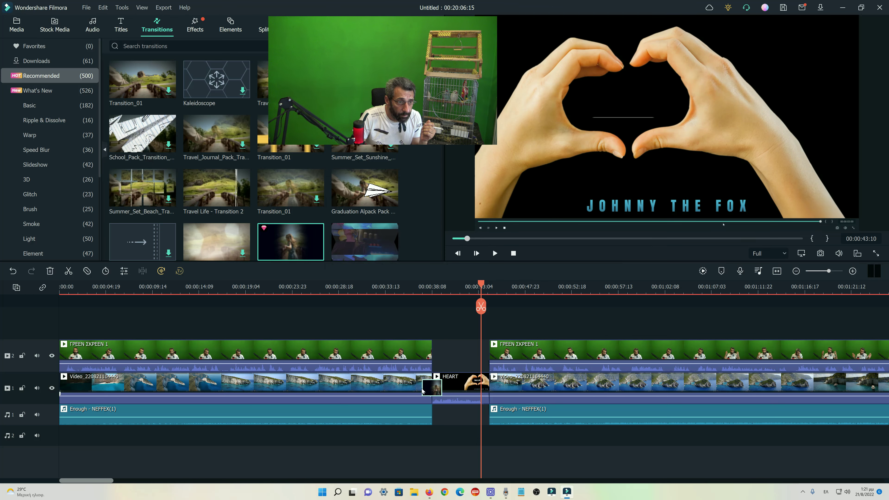
left_click_drag(422, 391, 411, 391)
Play the timeline from 00:00:31:16 through the new transition and the HEART clip, and pause at 00:00:47:00
left_click(366, 292)
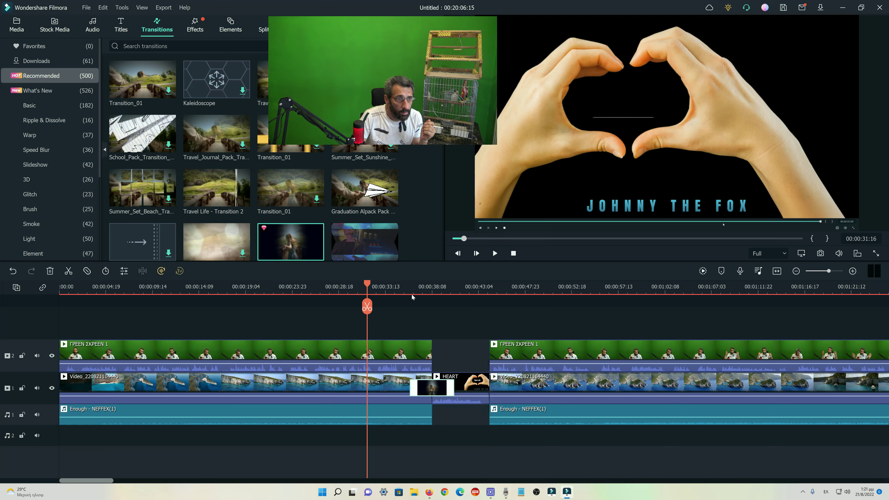
left_click(494, 254)
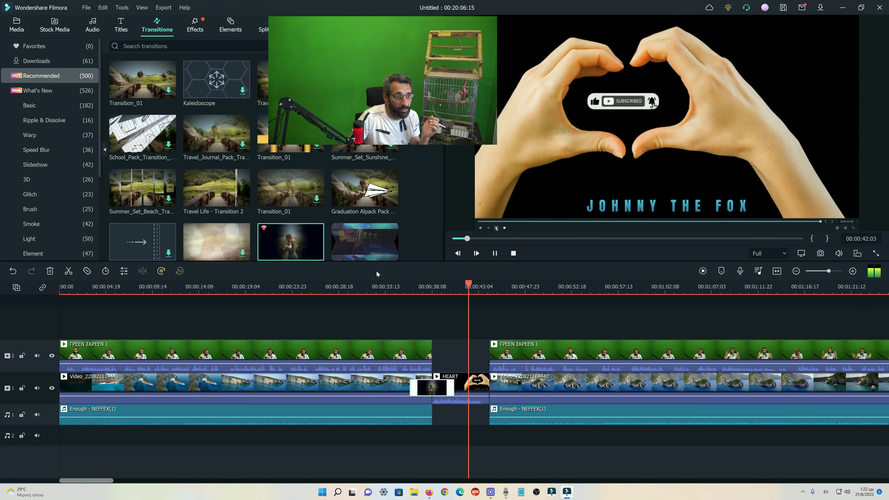
left_click(494, 254)
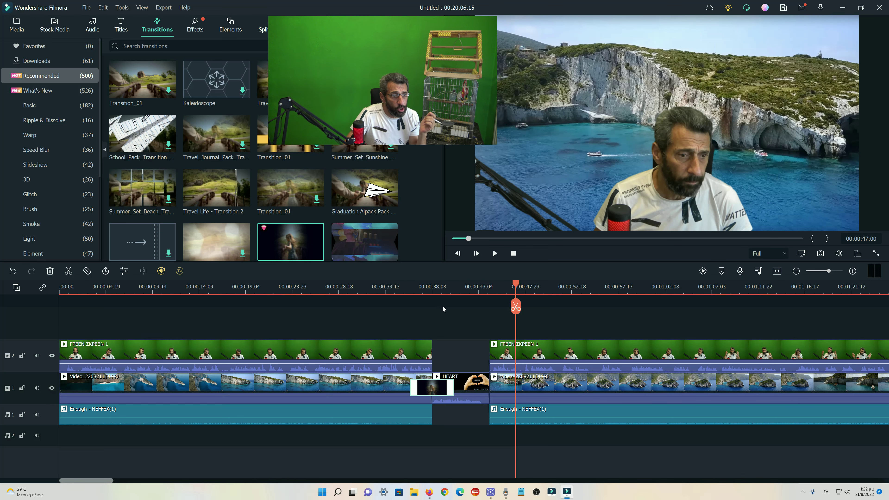
Split all tracks at 00:02:30:22, just before the music ends, and delete everything after the cut
left_click(514, 239)
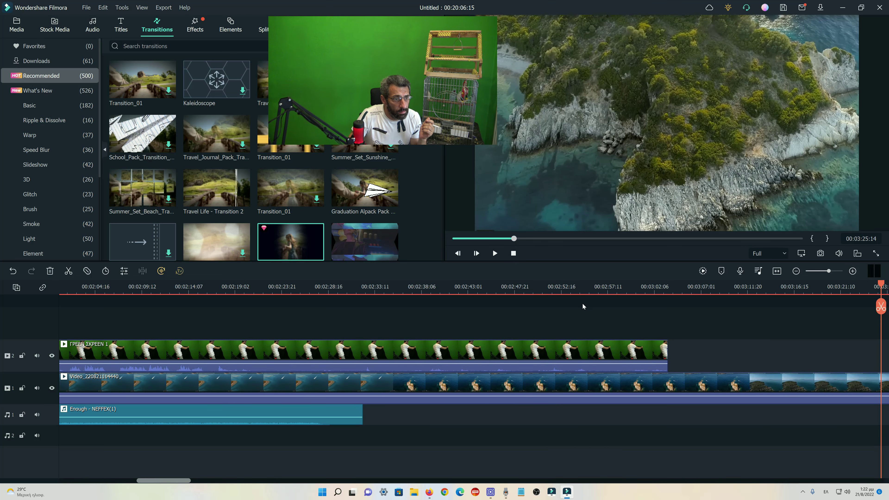
left_click(363, 295)
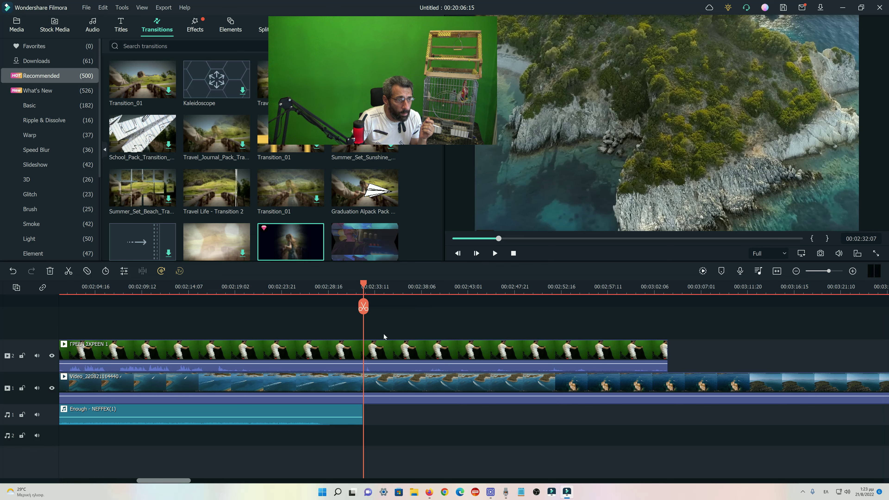
left_click(851, 272)
left_click(851, 272)
left_click(851, 271)
left_click(852, 272)
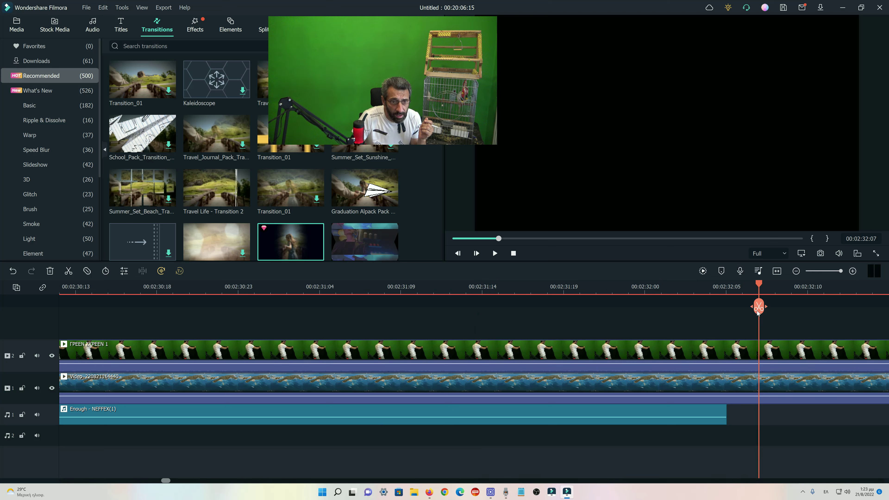
left_click_drag(757, 311, 727, 313)
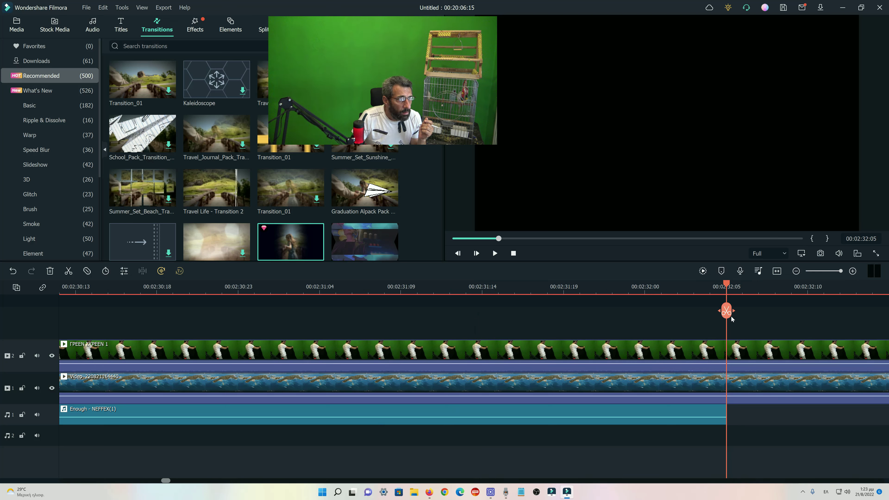
left_click(228, 294)
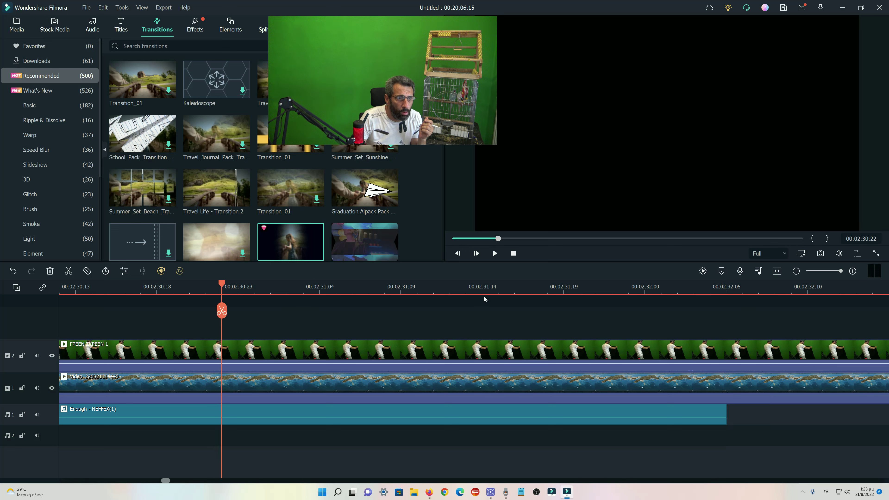
left_click(222, 311)
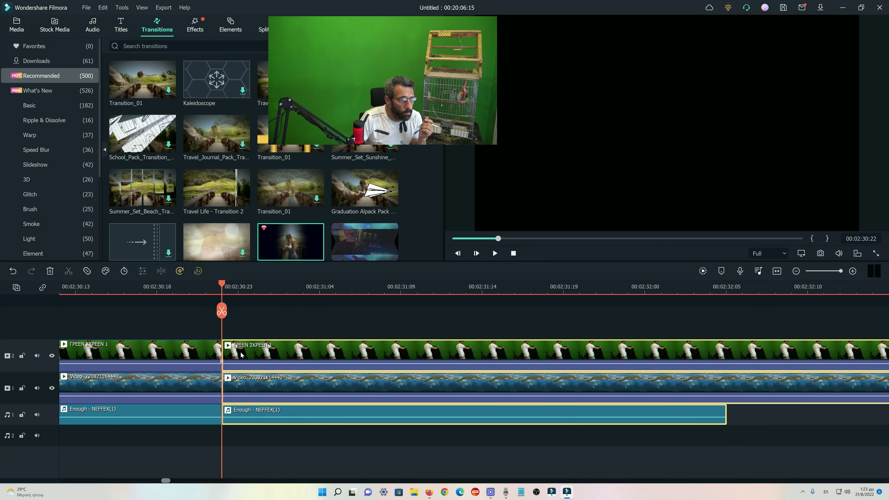
right_click(253, 354)
key("Escape")
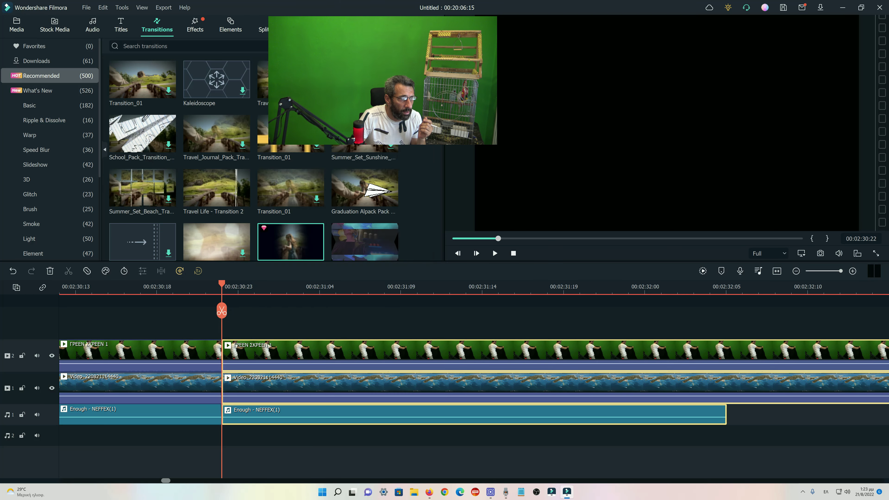
key("Delete")
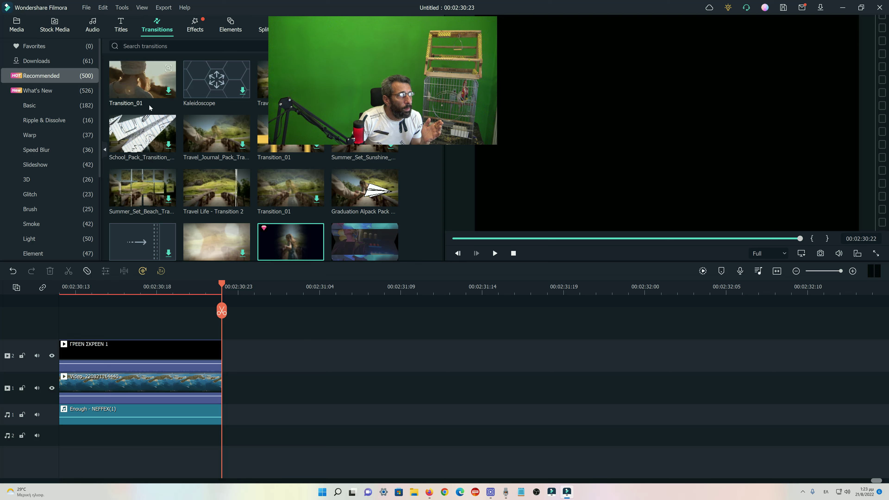
Add the THANKS FOR WATCHING video from the SUBSCRIBE & SPOT folder to video track 1 right after the last background clip, accepting proxy creation
left_click(17, 24)
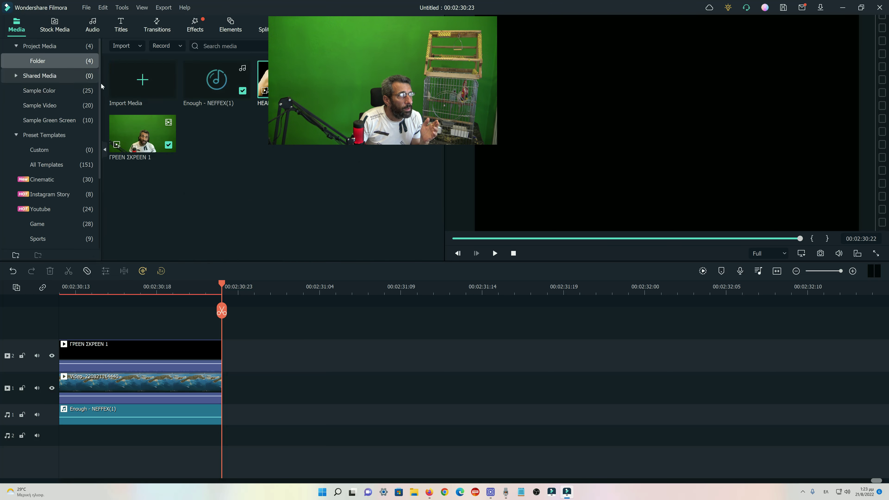
left_click(141, 79)
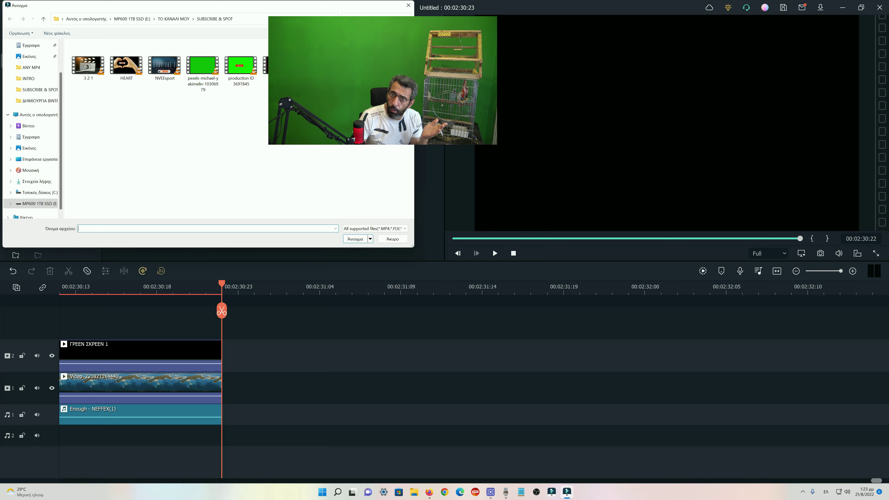
left_click_drag(279, 65, 224, 382)
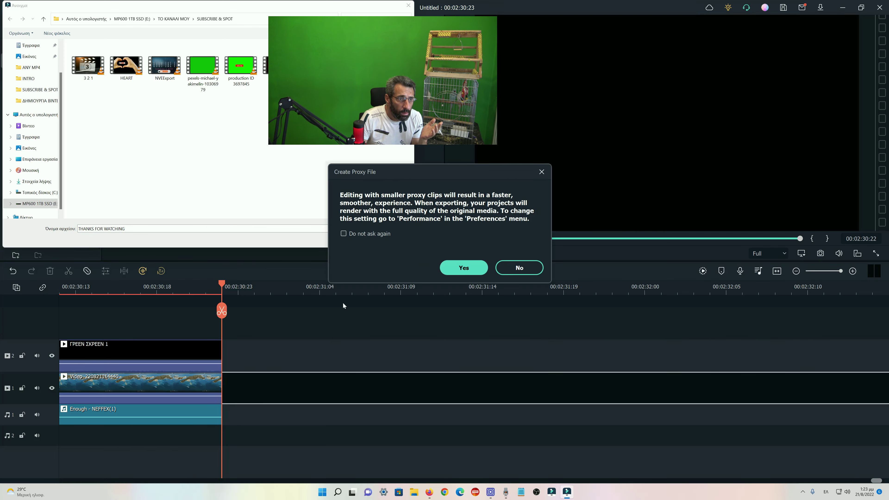
left_click(458, 272)
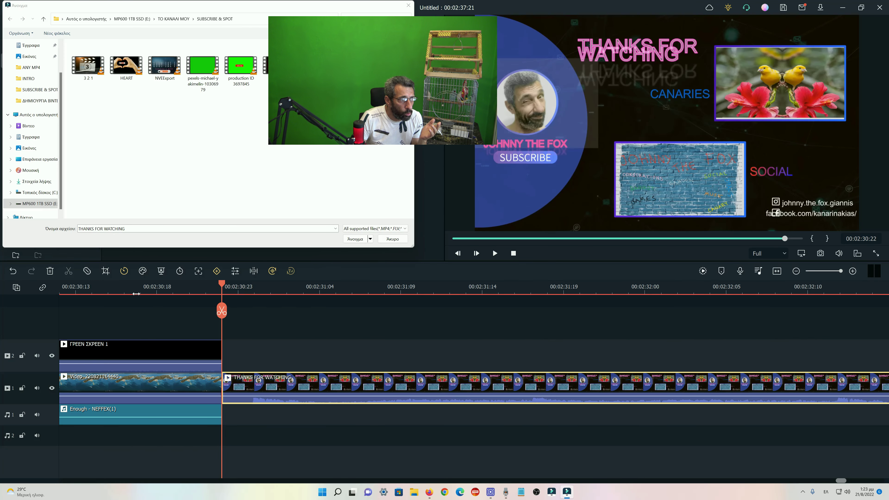
Close the file browser, play from 00:02:30:17 through the THANKS FOR WATCHING clip, and return to the timeline's beginning
left_click(141, 298)
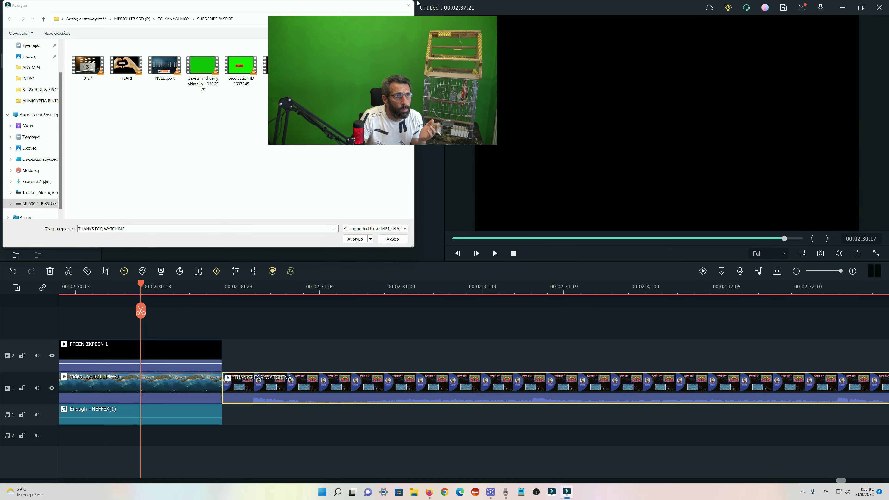
left_click(408, 5)
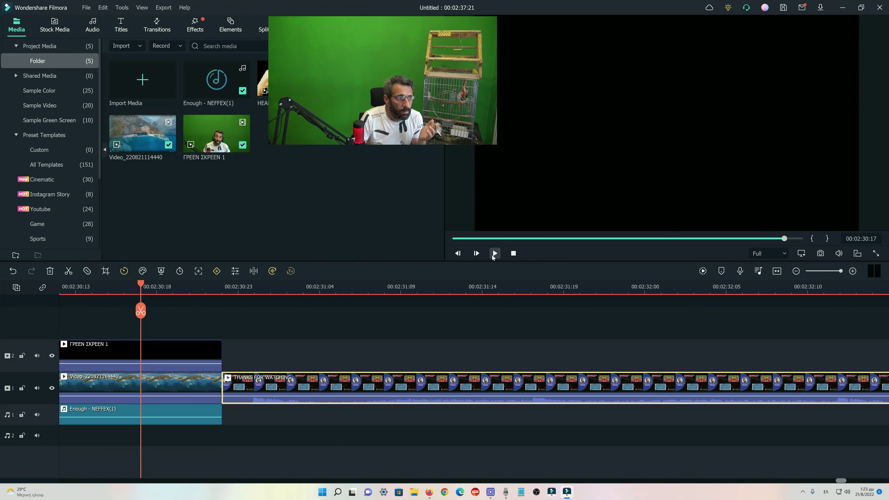
left_click(494, 253)
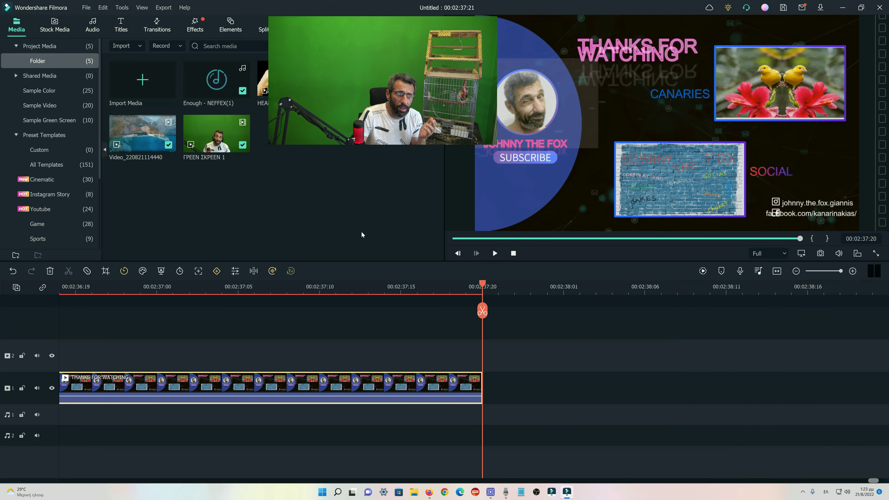
left_click(513, 253)
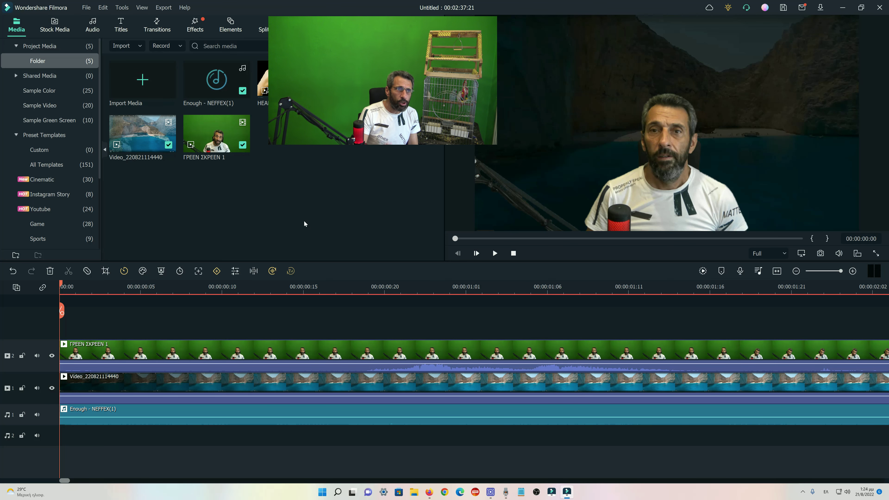
Play the project from the beginning past the HEART clip with the timeline zoomed out, and stop playback
left_click(495, 254)
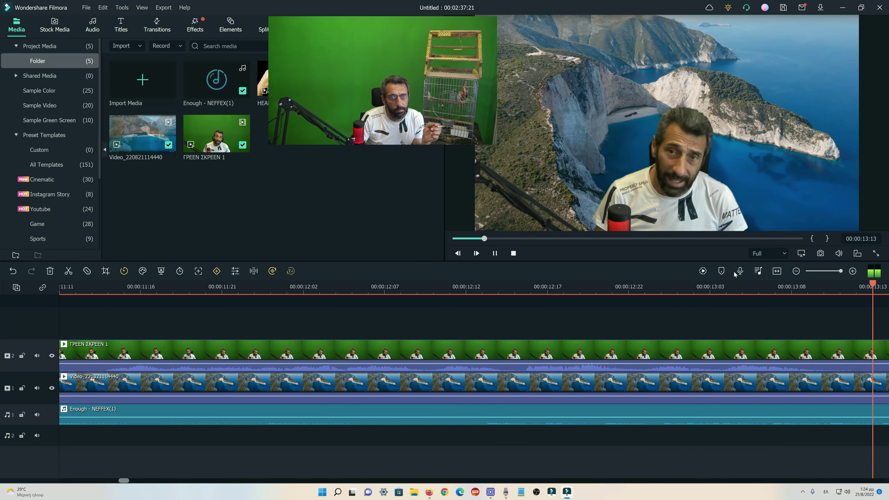
left_click(796, 273)
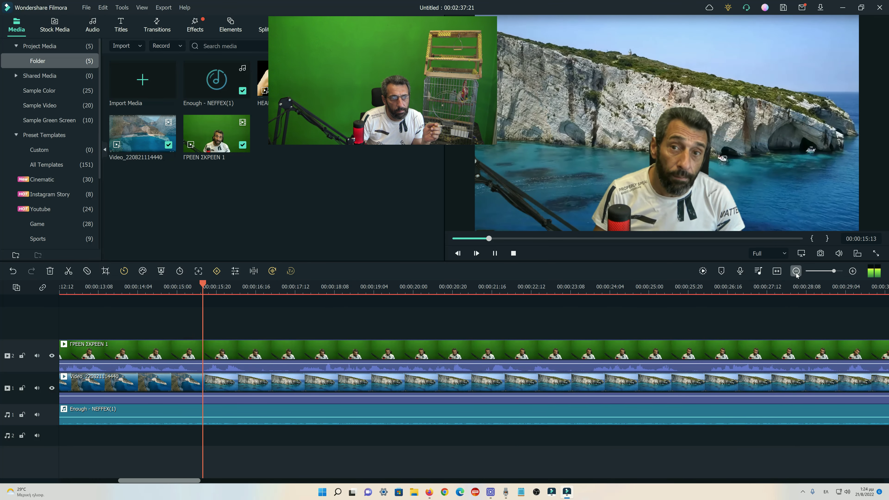
left_click(796, 272)
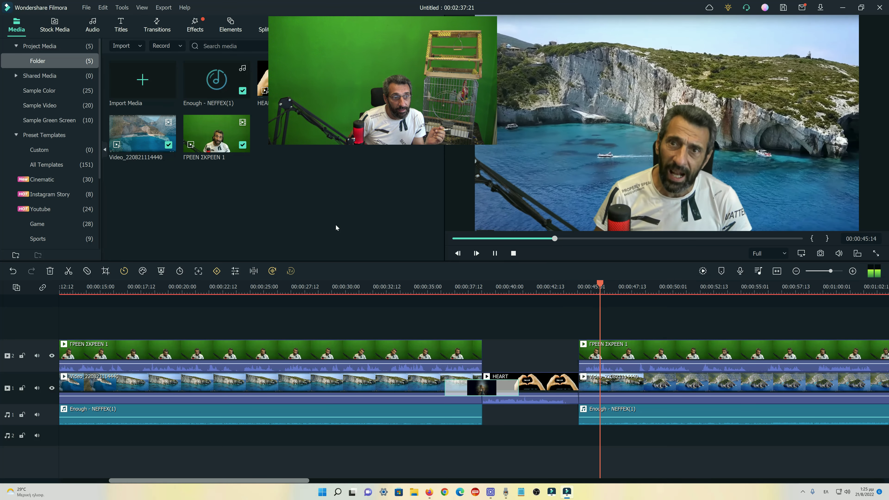
left_click(511, 255)
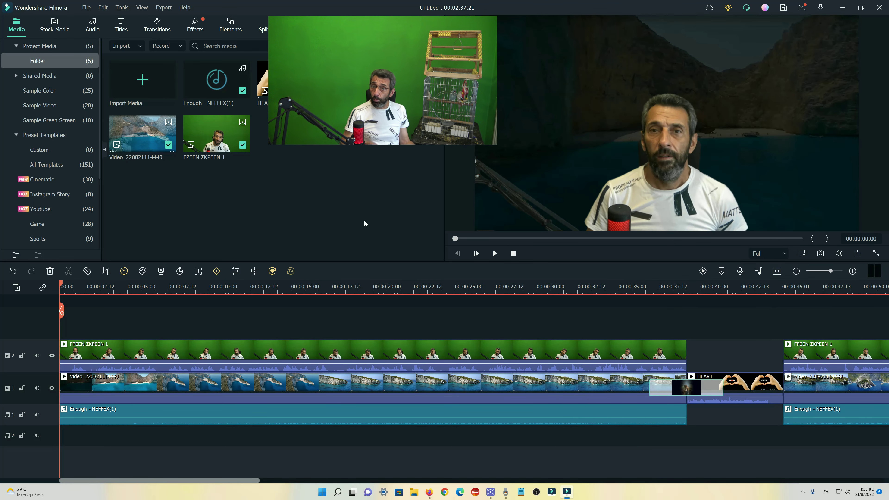